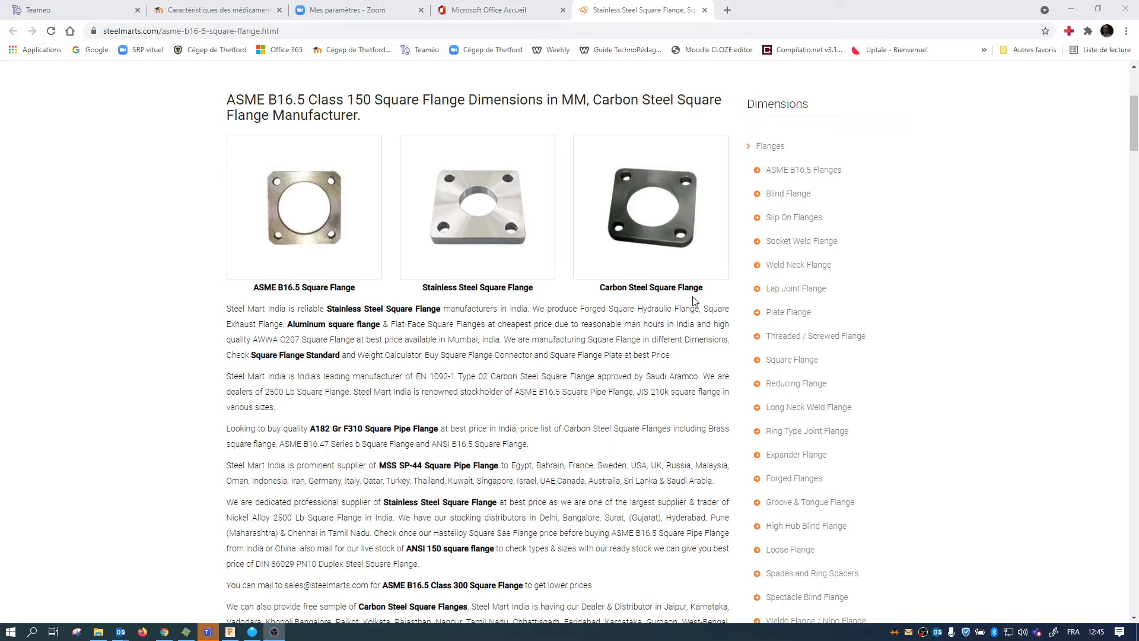
# - Switch to Fusion 360 and start a new sketch on the horizontal XZ plane of the pipe flange design
pyautogui.click(1071, 10)
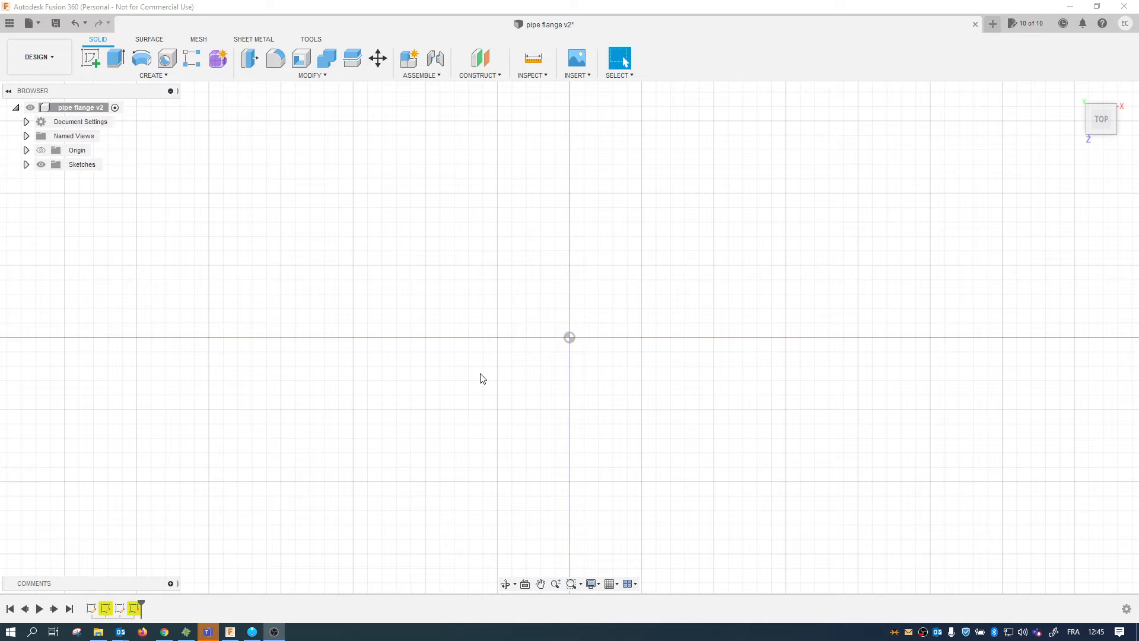
pyautogui.scroll(-3, 433, 336)
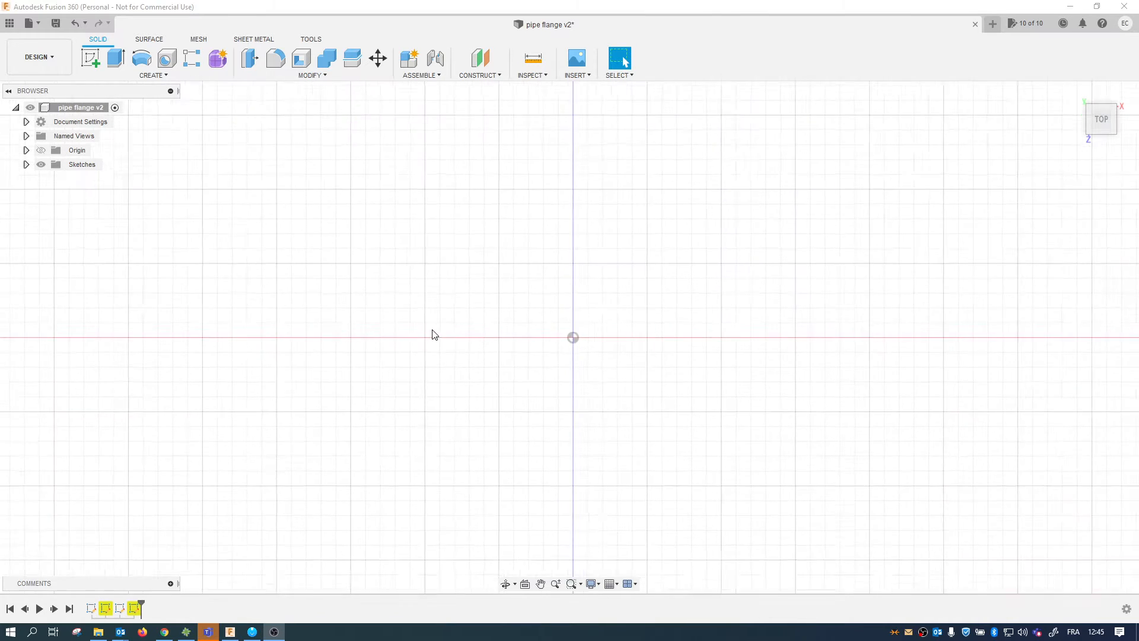
pyautogui.scroll(-3, 428, 336)
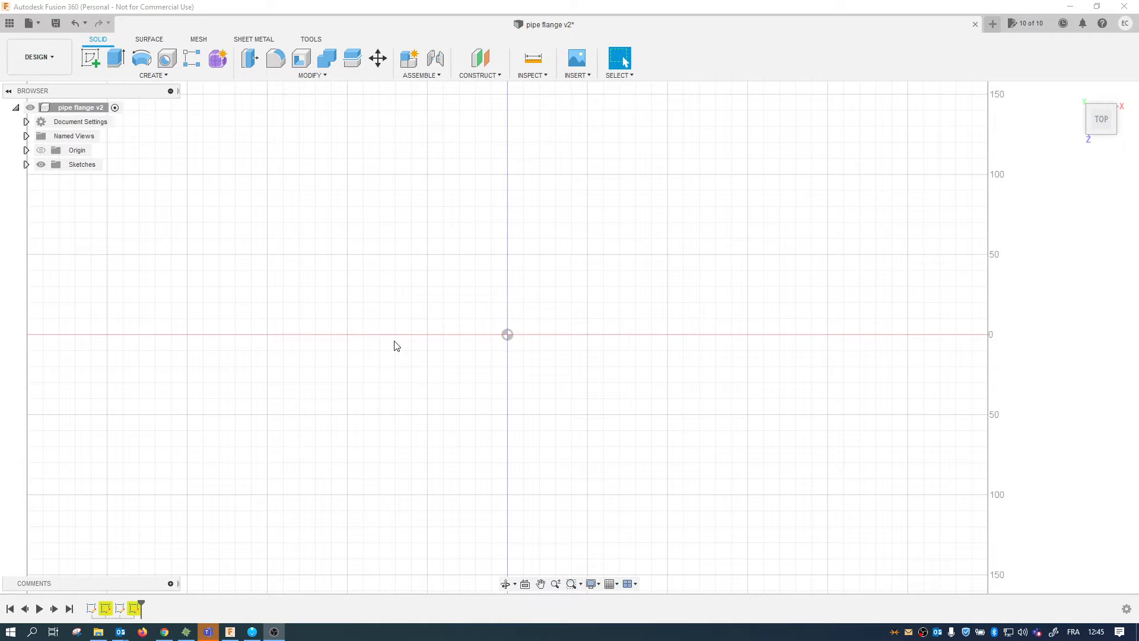
pyautogui.click(95, 60)
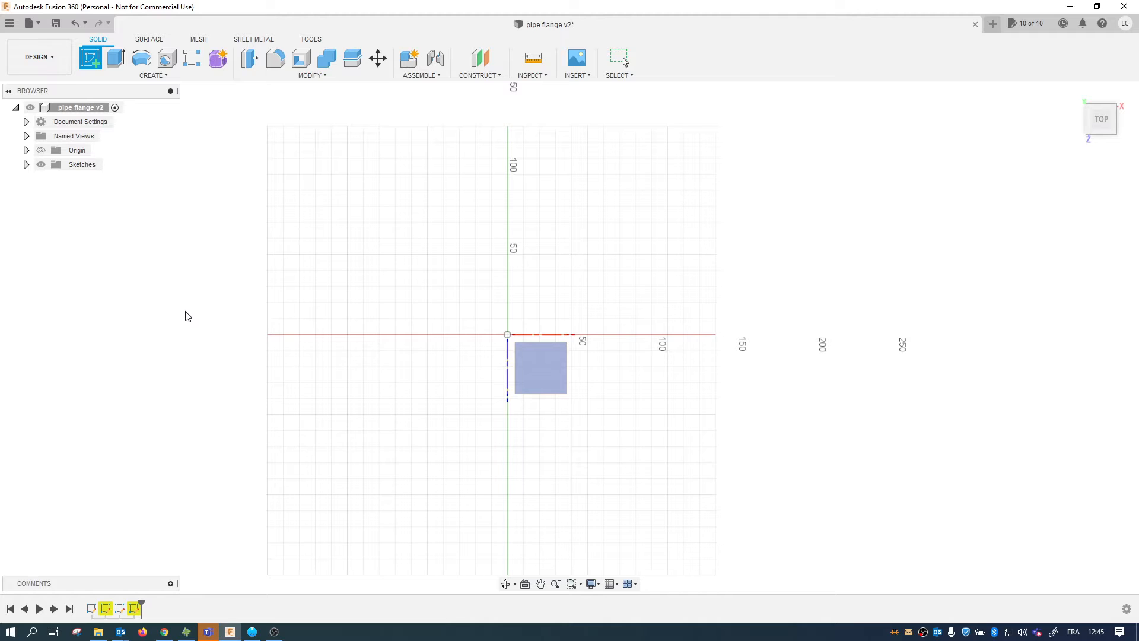
pyautogui.click(533, 364)
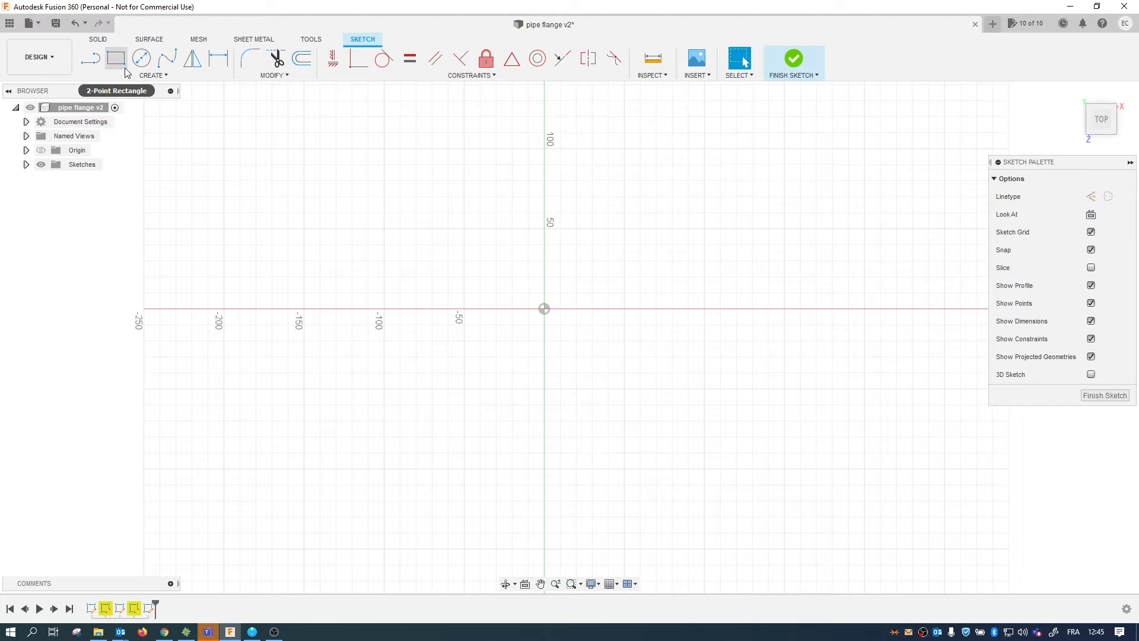
# - Draw a 100 mm by 100 mm center rectangle centred on the sketch origin
pyautogui.click(142, 76)
pyautogui.moveTo(143, 102)
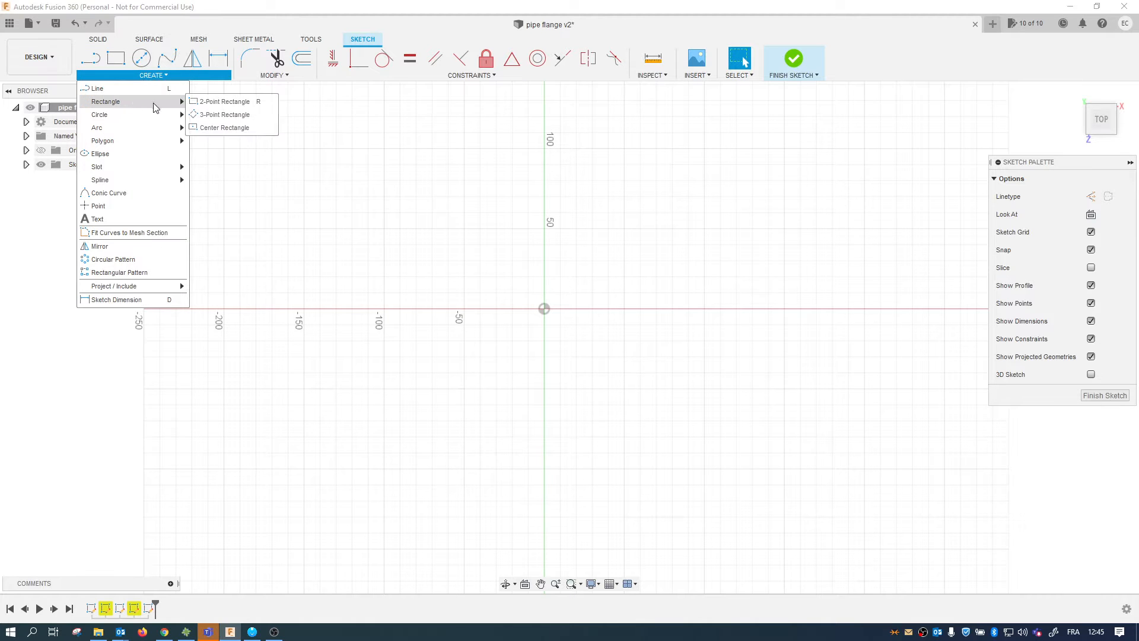
pyautogui.click(220, 128)
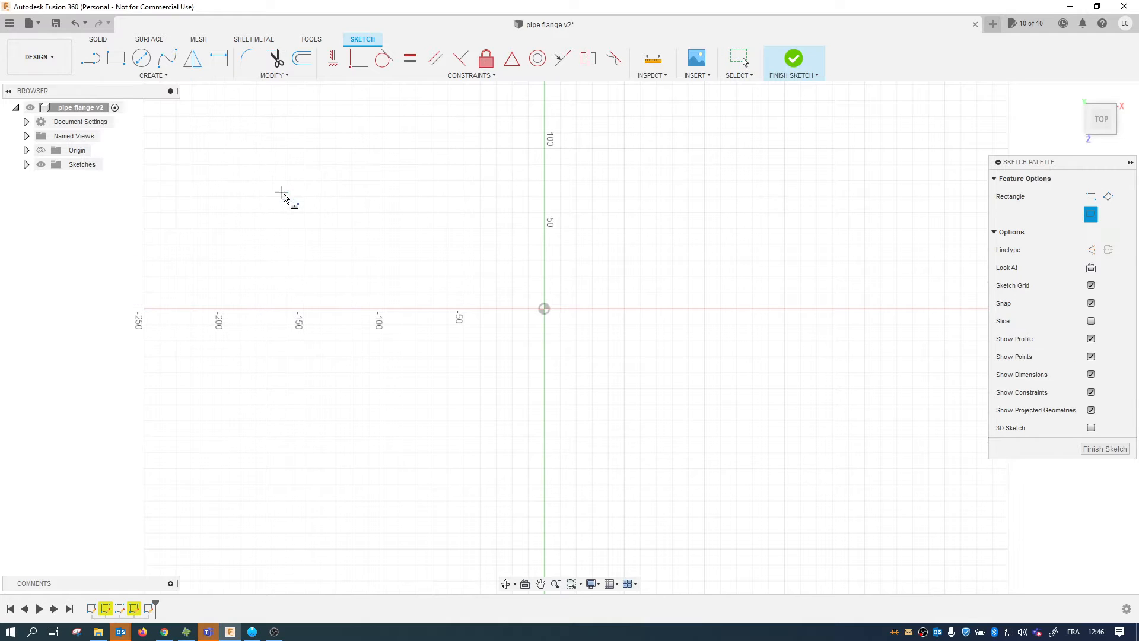
pyautogui.click(545, 308)
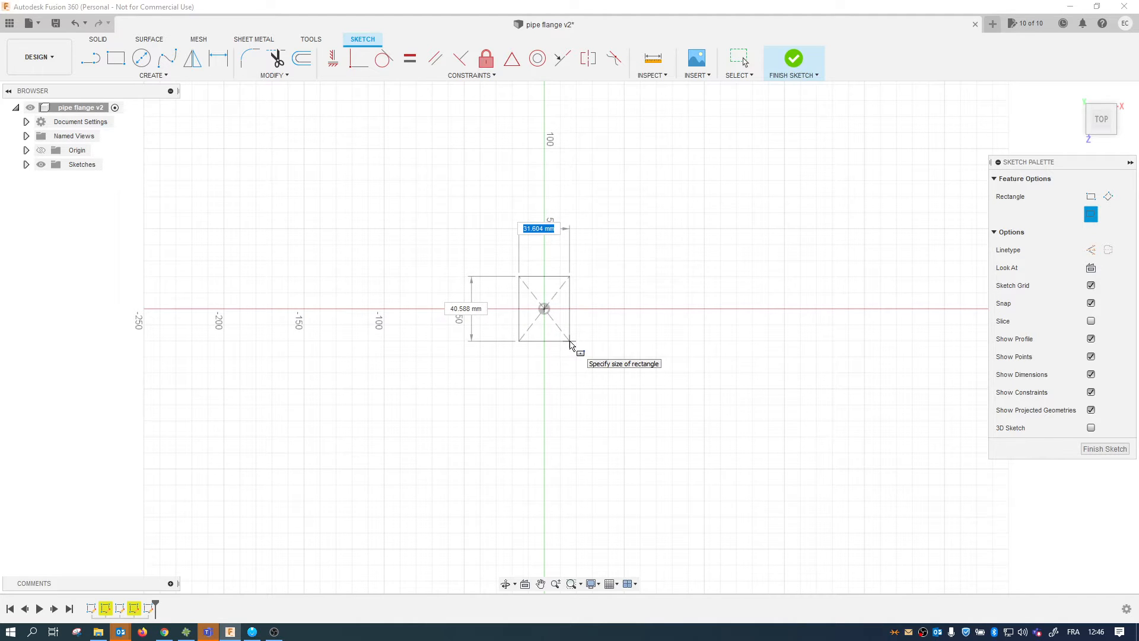
pyautogui.write('100')
pyautogui.press('Tab')
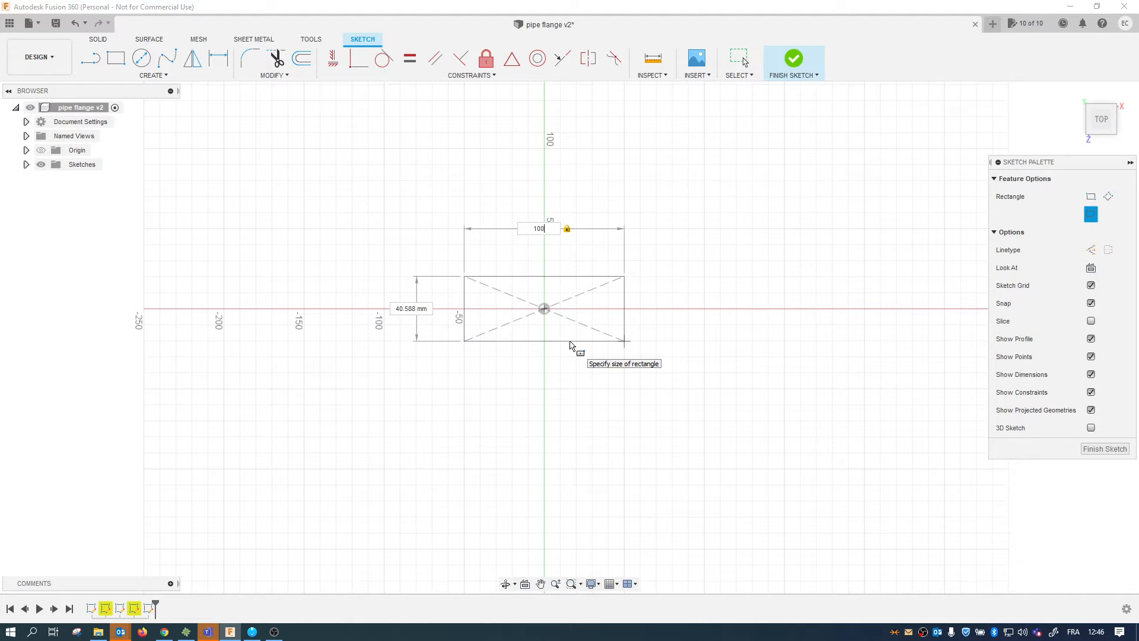
pyautogui.press('Tab')
pyautogui.write('100')
pyautogui.press('Tab')
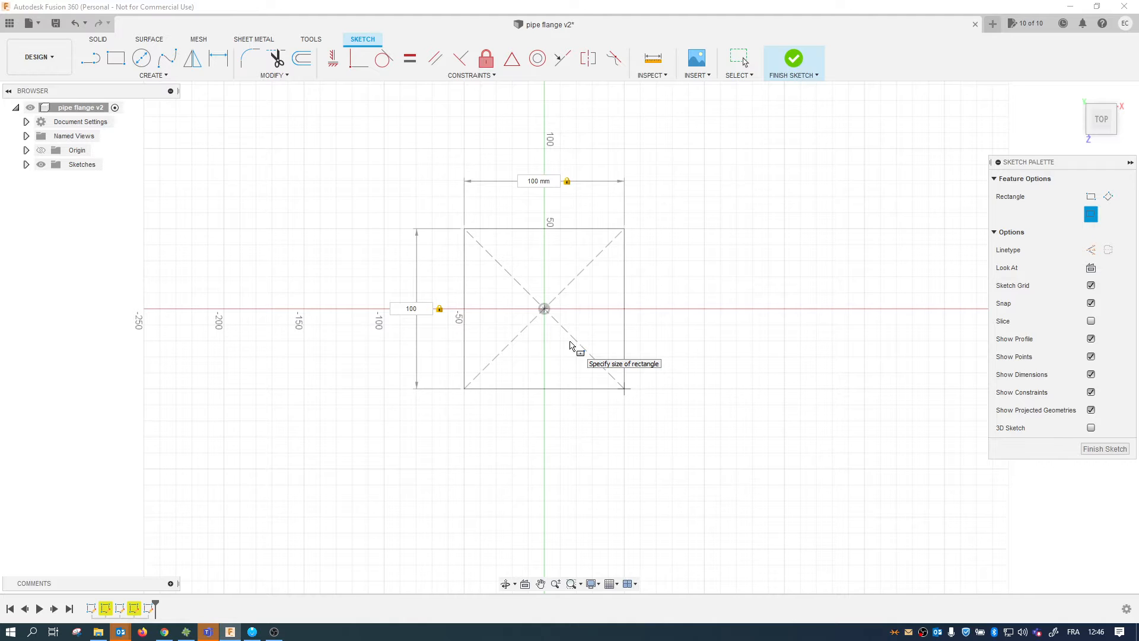
pyautogui.press('Return')
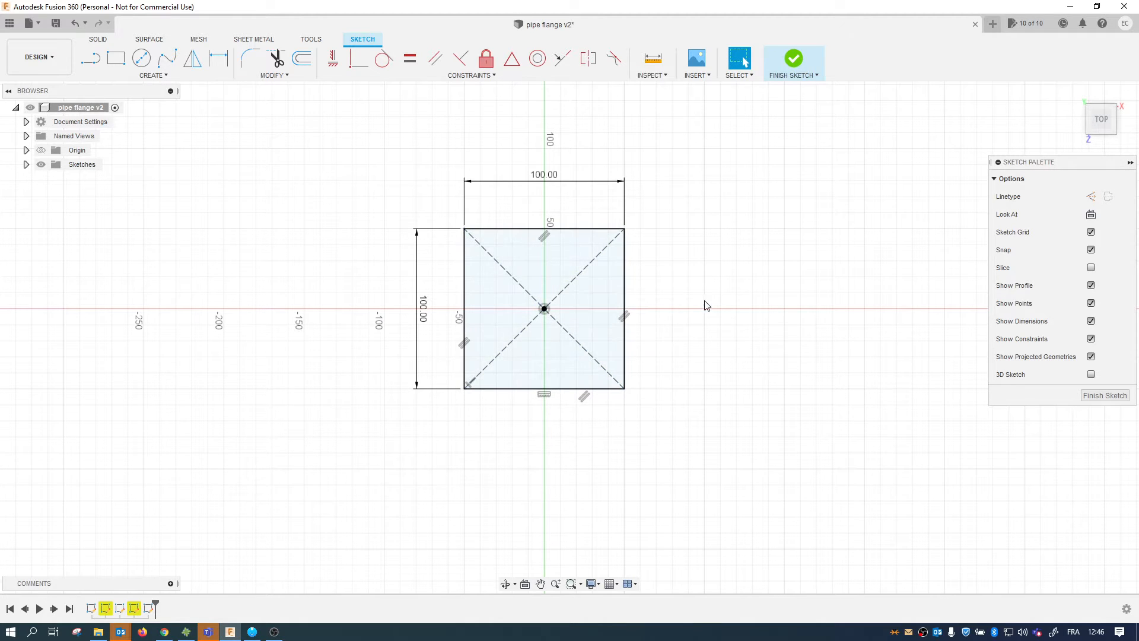
# - Draw a 50 mm diameter circle centred on the origin inside the square
pyautogui.scroll(4, 521, 317)
pyautogui.scroll(2, 521, 321)
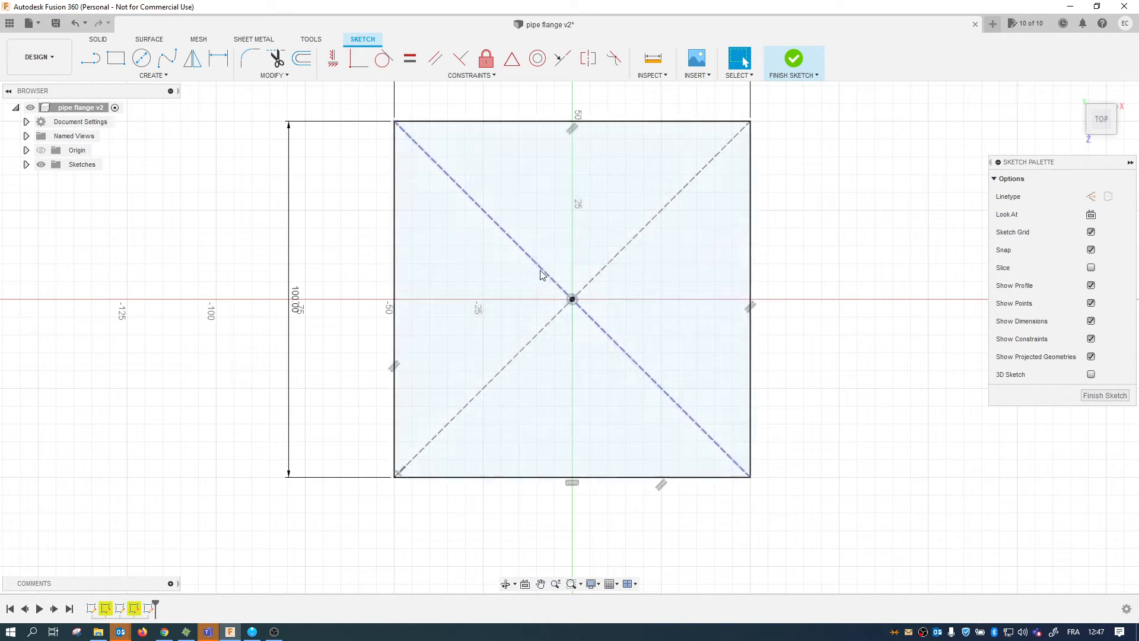
pyautogui.click(141, 58)
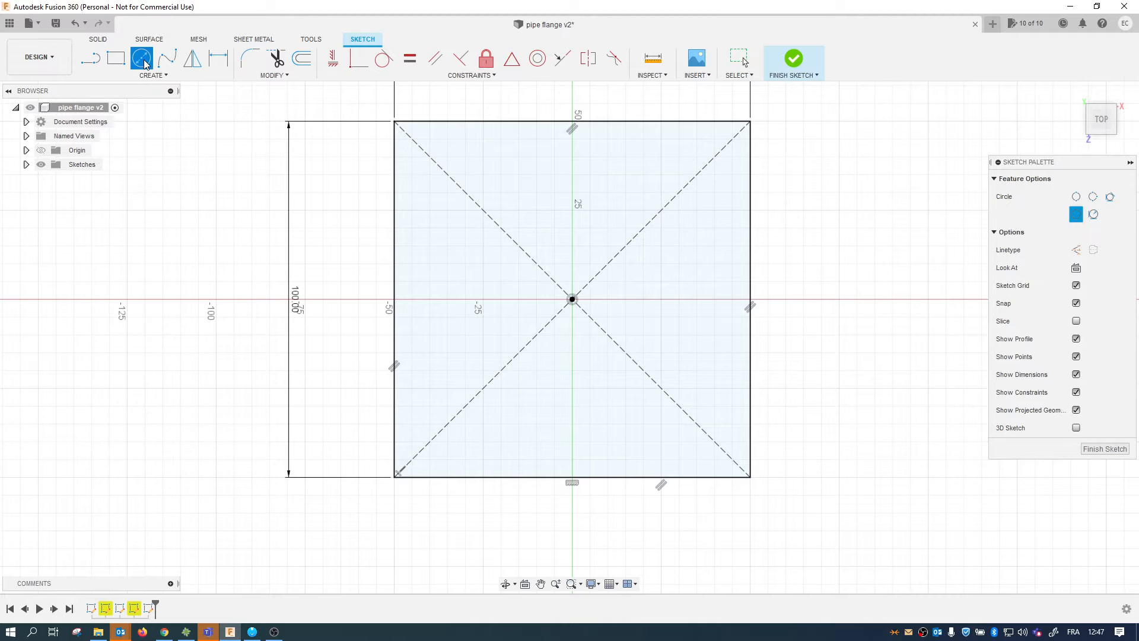
pyautogui.click(573, 299)
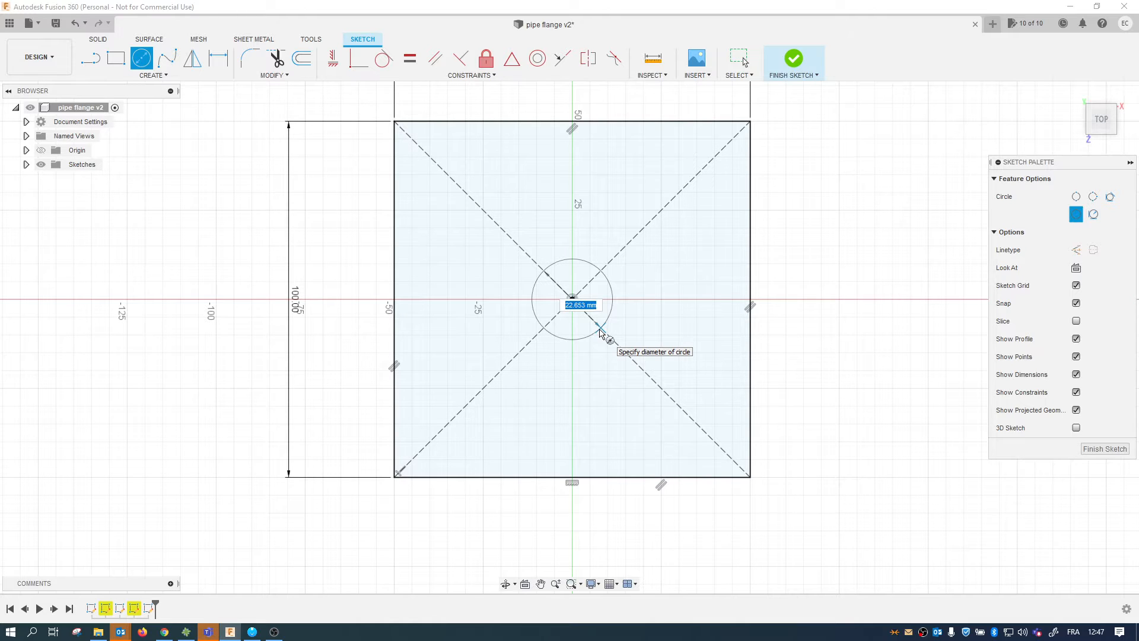
pyautogui.write('50')
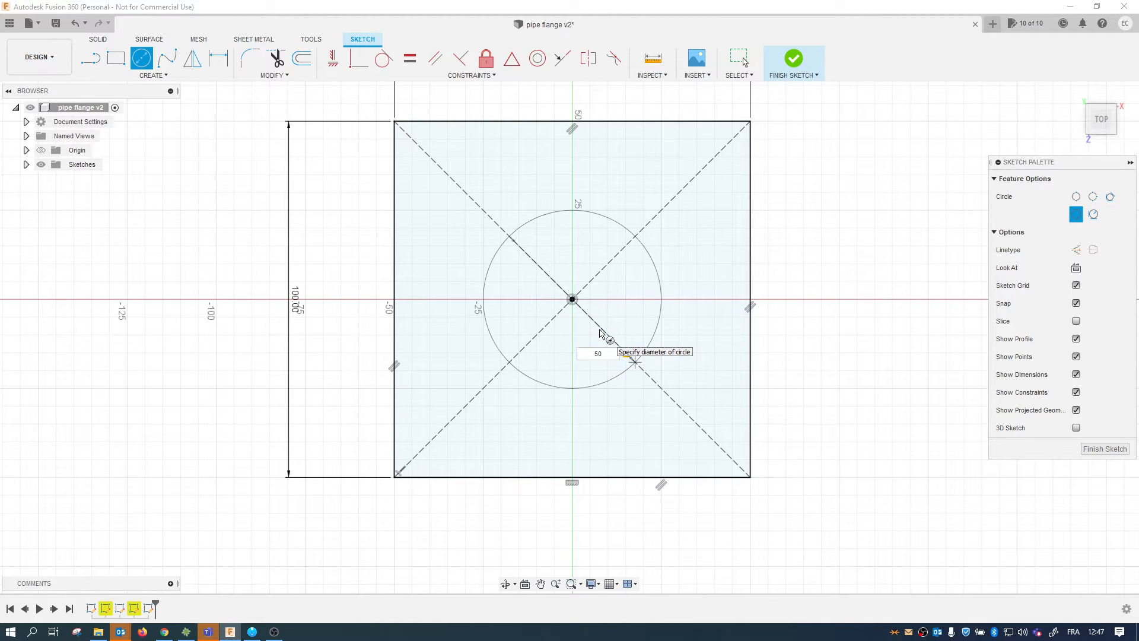
pyautogui.press('Return')
pyautogui.press('Escape')
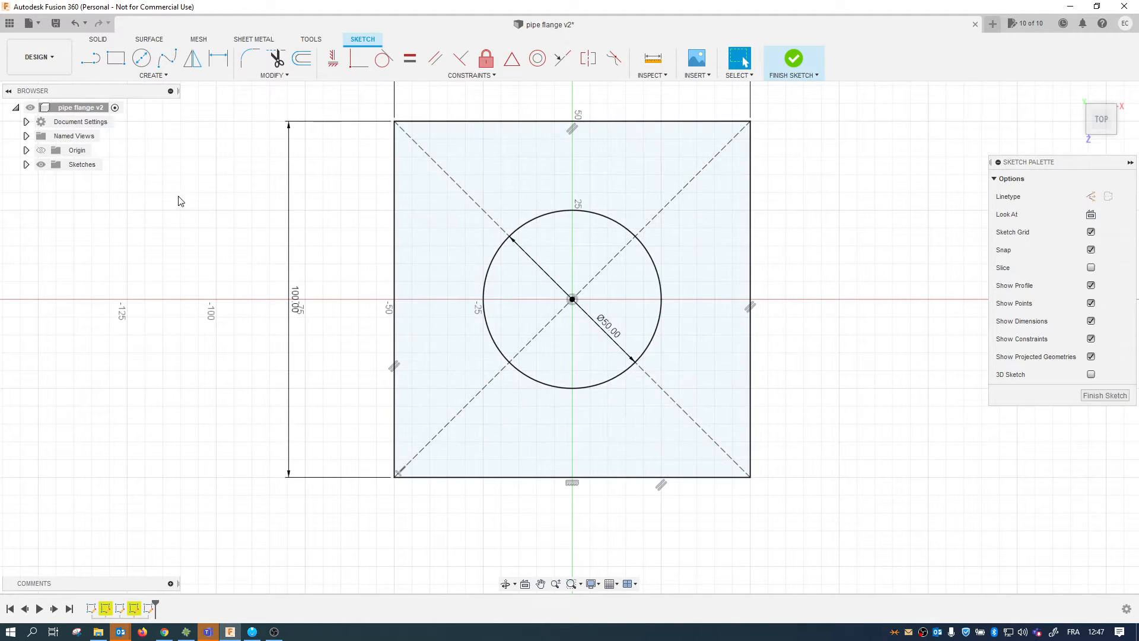
# - Draw a 10 mm diameter circle near the square's upper-left corner for a bolt hole
pyautogui.click(142, 60)
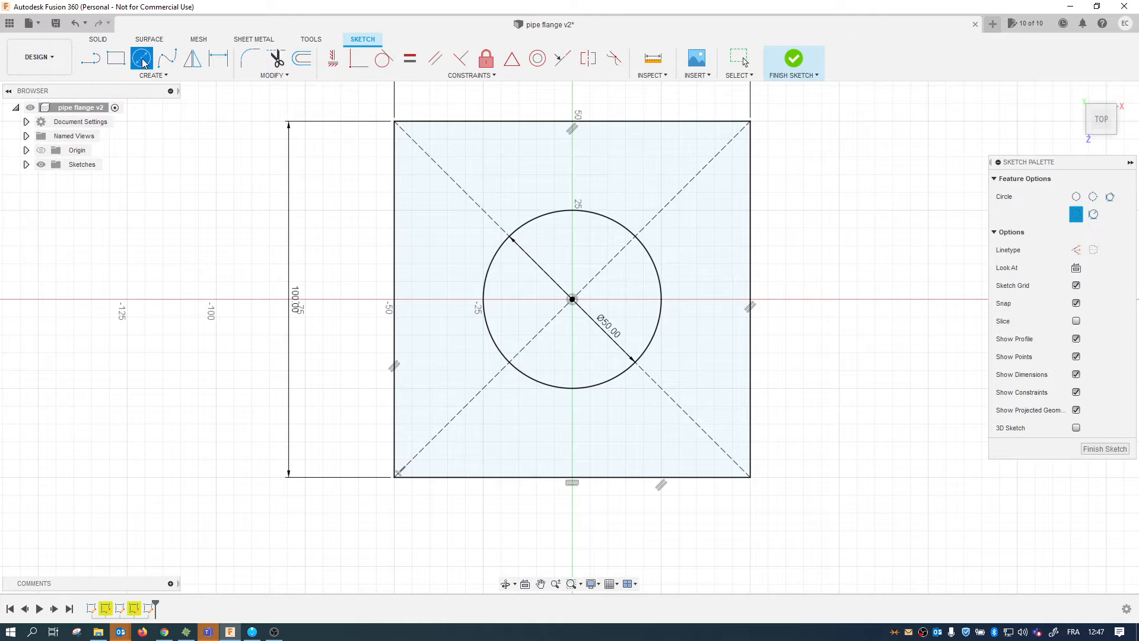
pyautogui.click(452, 152)
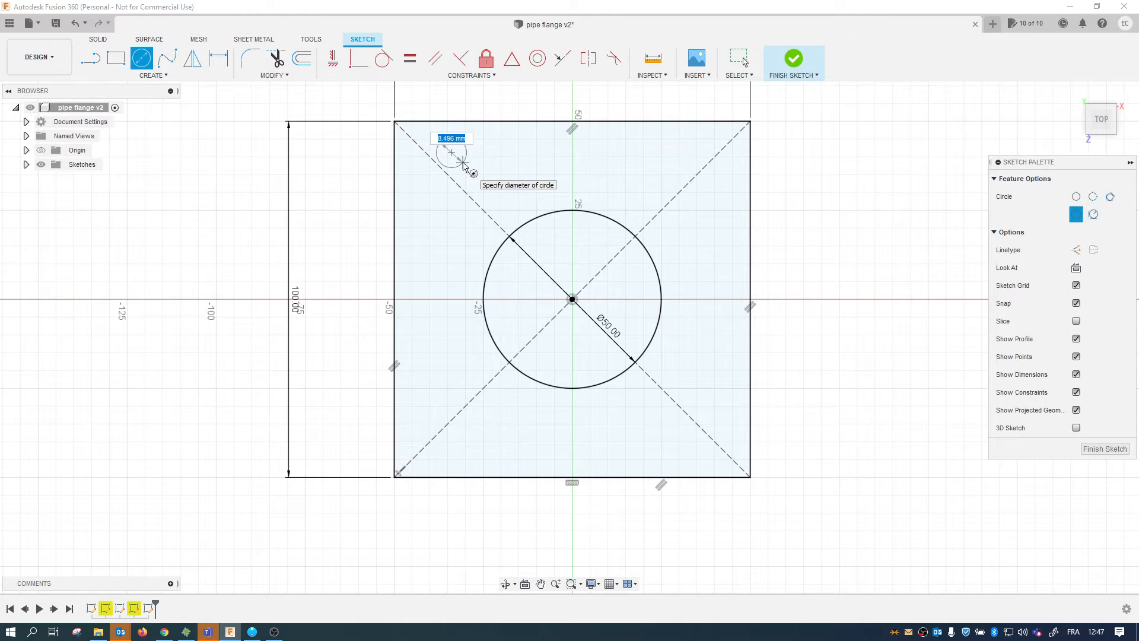
pyautogui.write('10')
pyautogui.press('Tab')
pyautogui.press('Return')
pyautogui.press('Escape')
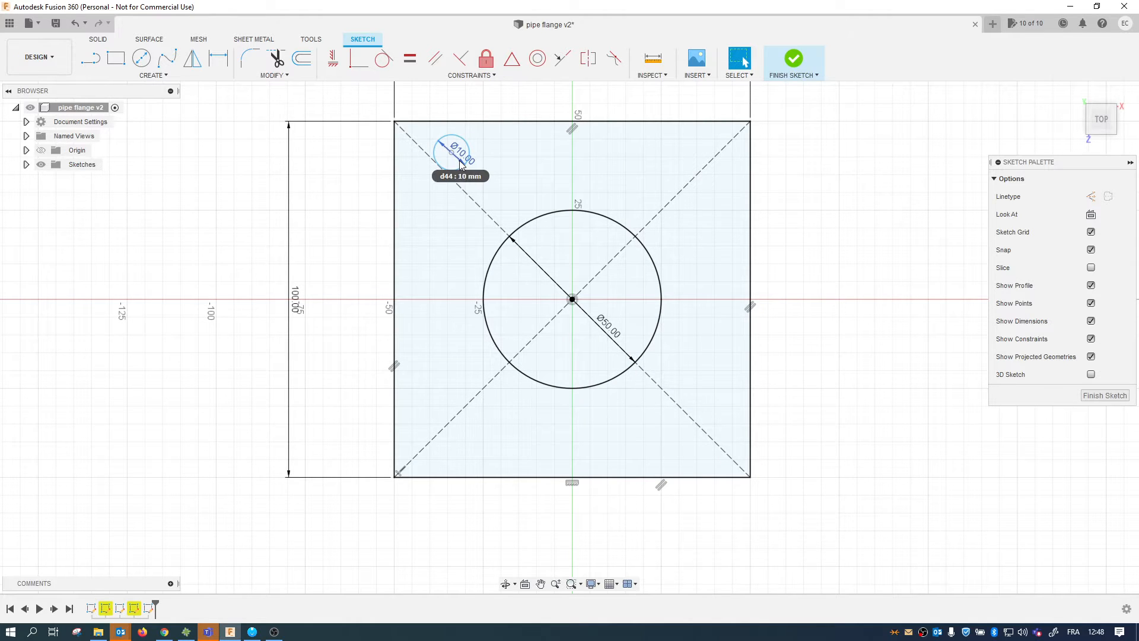
pyautogui.click(462, 167)
pyautogui.press('Escape')
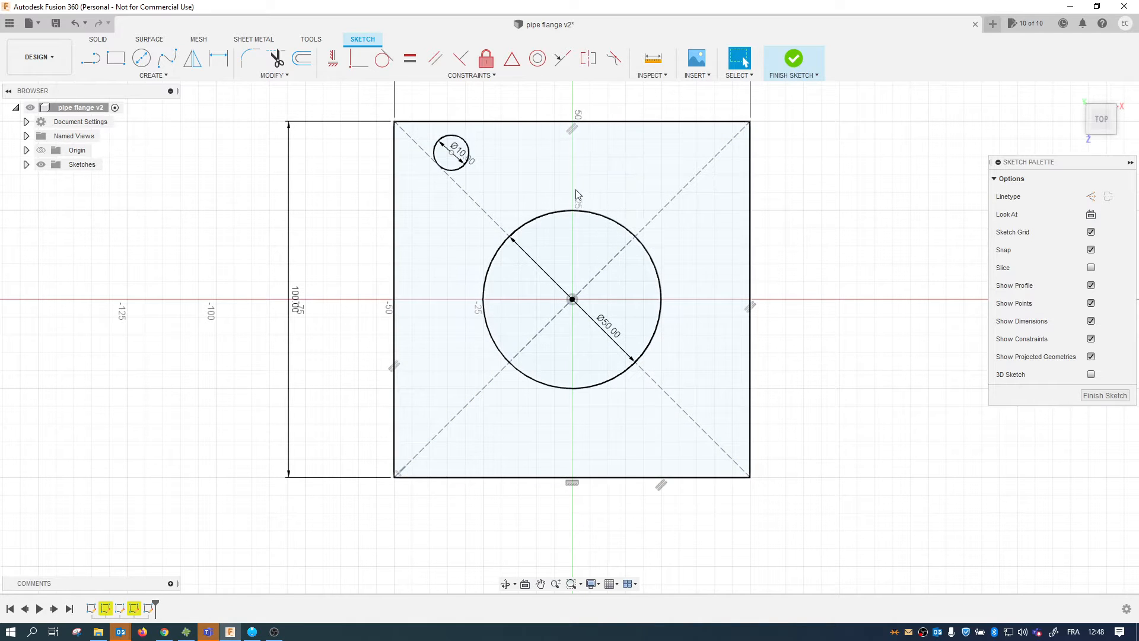
# - Dimension the small circle's centre 20 mm from the square's upper edge
pyautogui.click(220, 60)
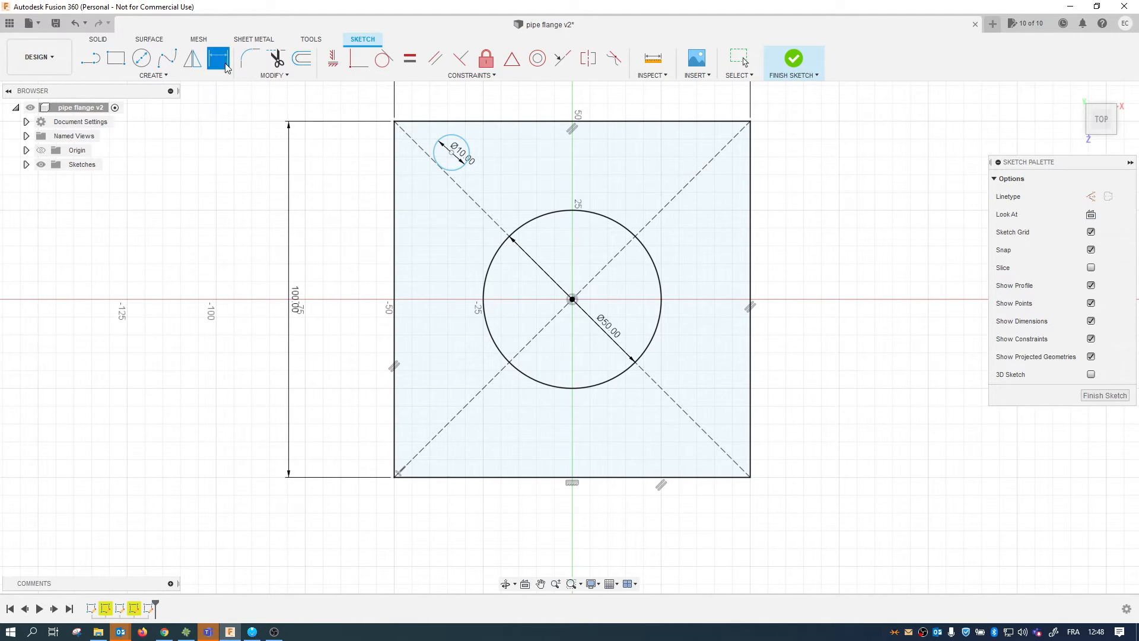
pyautogui.click(454, 142)
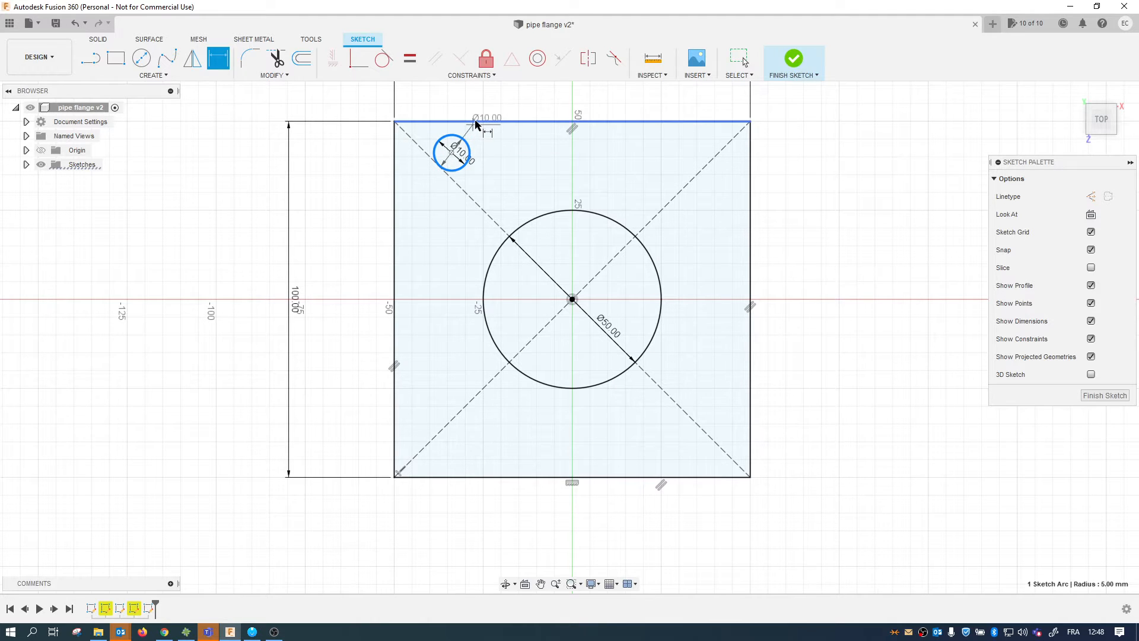
pyautogui.click(476, 122)
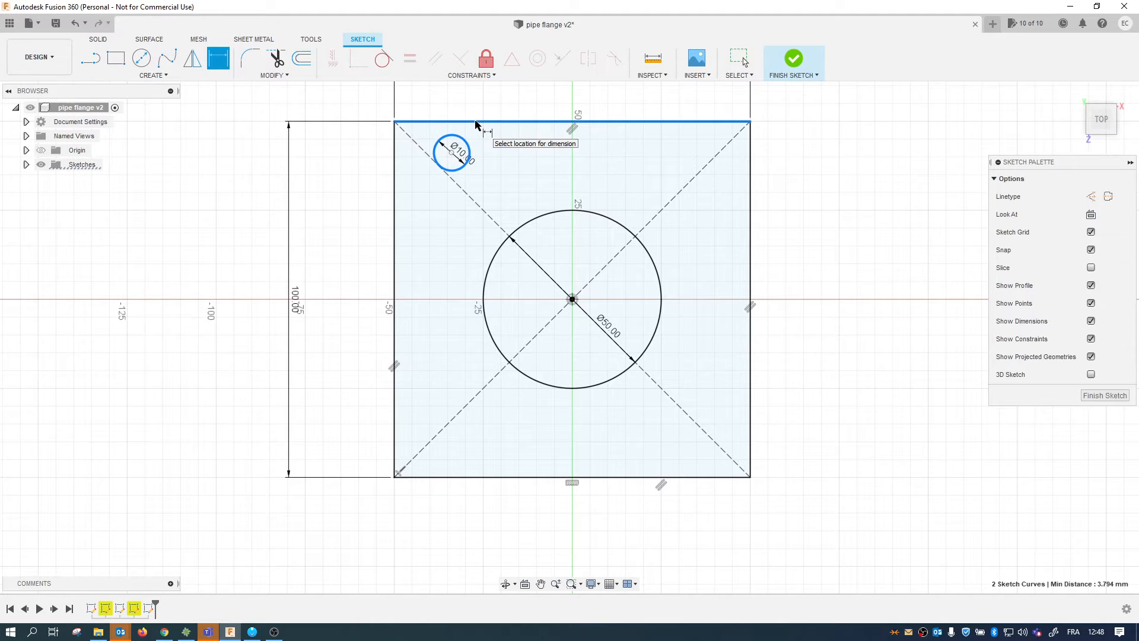
pyautogui.click(502, 143)
pyautogui.write('20')
pyautogui.press('Return')
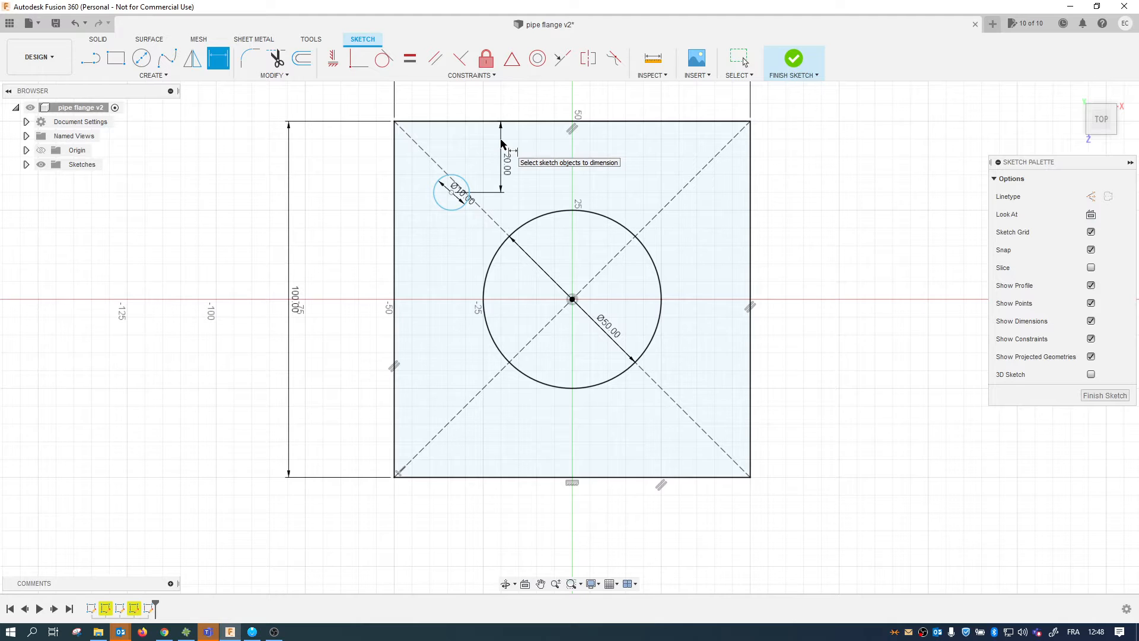
# - Dimension the small circle's centre 20 mm from the square's left edge
pyautogui.click(435, 197)
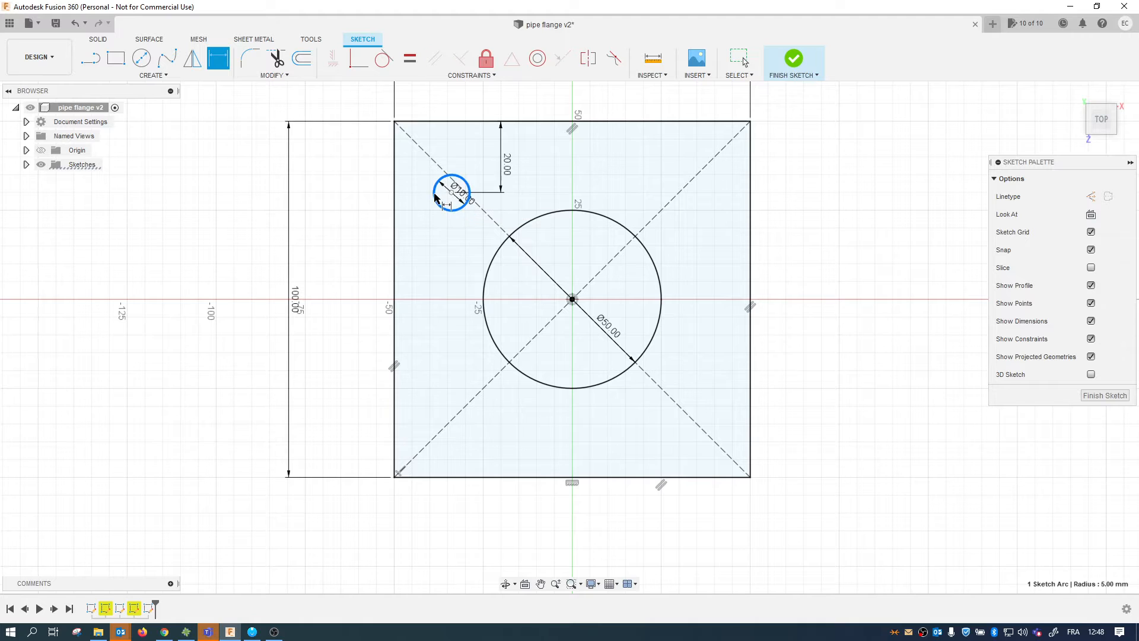
pyautogui.click(395, 200)
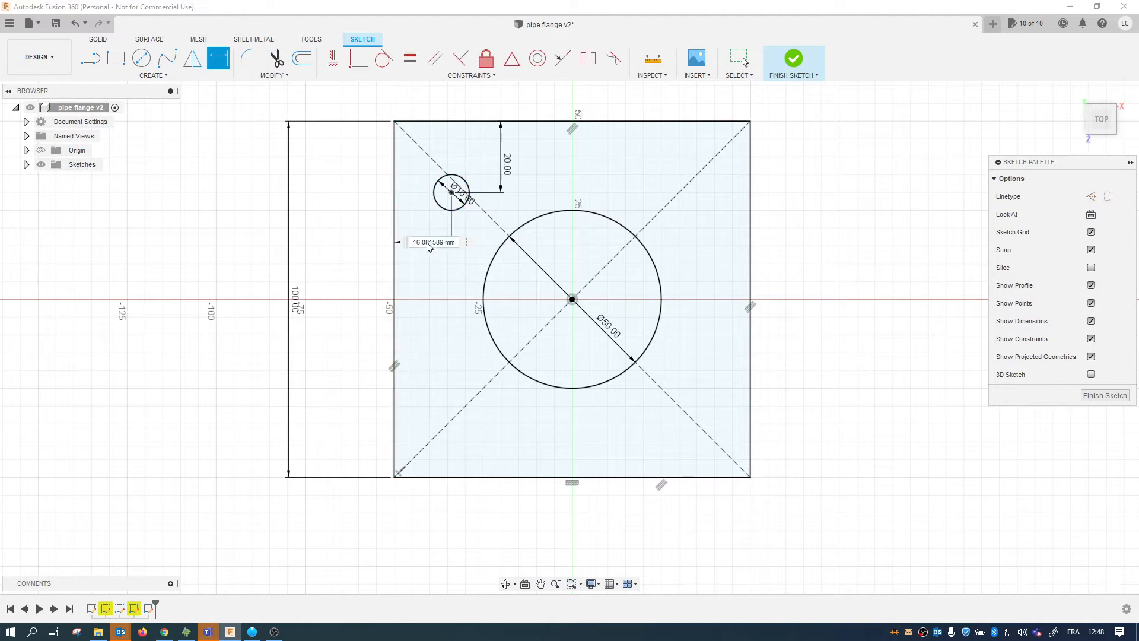
pyautogui.click(428, 243)
pyautogui.write('2')
pyautogui.press('Return')
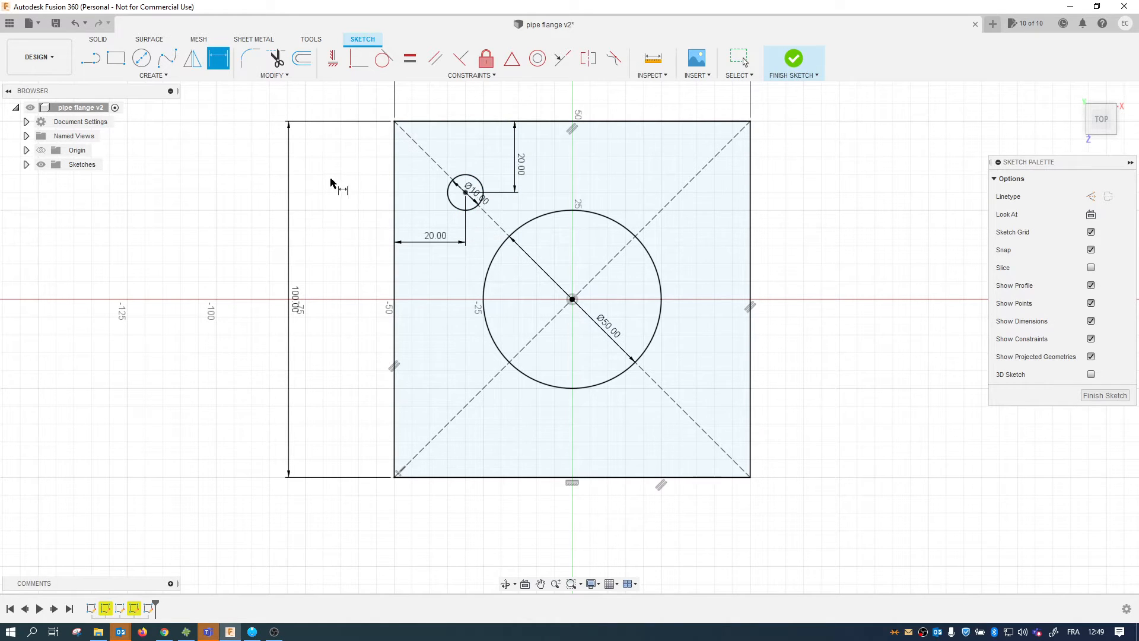
pyautogui.press('Escape')
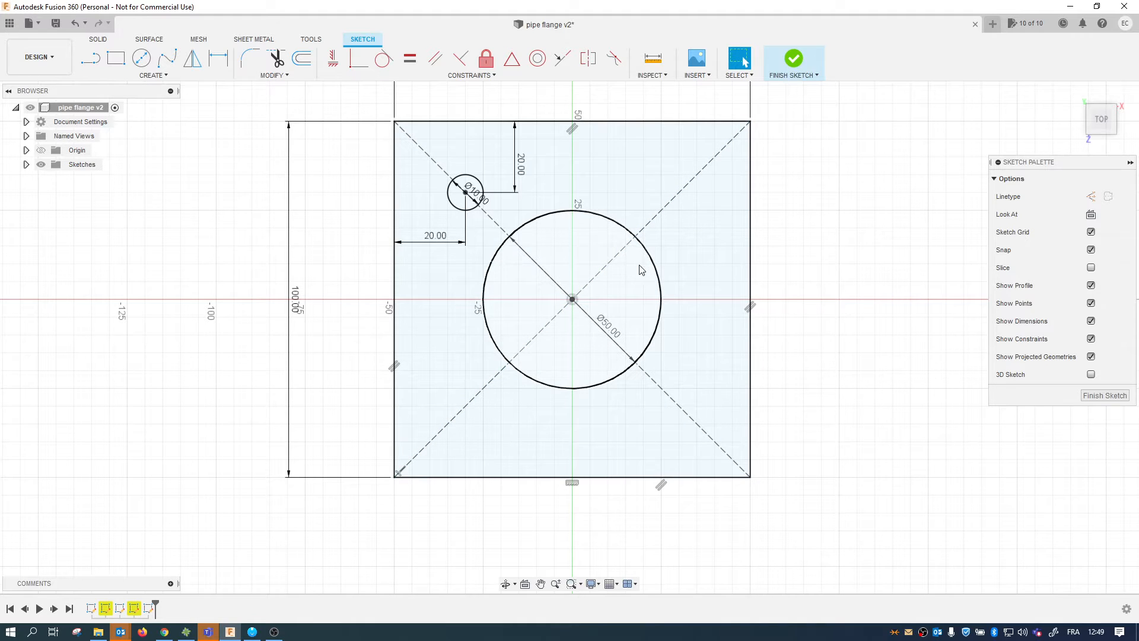
# - Create a circular pattern of the 10 mm bolt hole around the origin with a quantity of 4 and finish the sketch
pyautogui.click(162, 75)
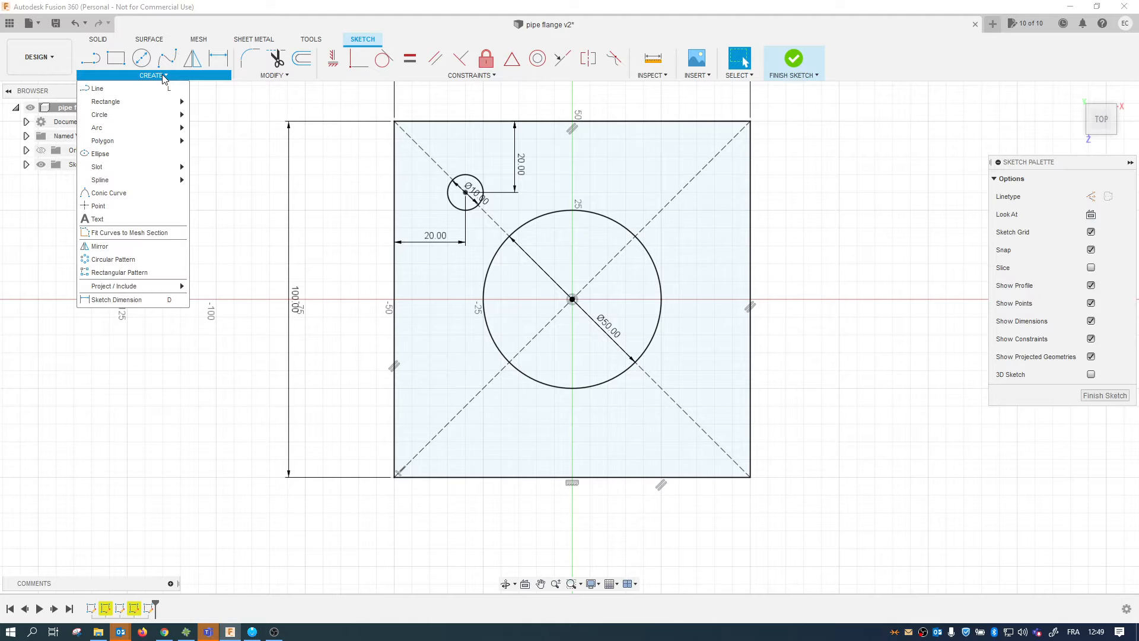
pyautogui.click(114, 260)
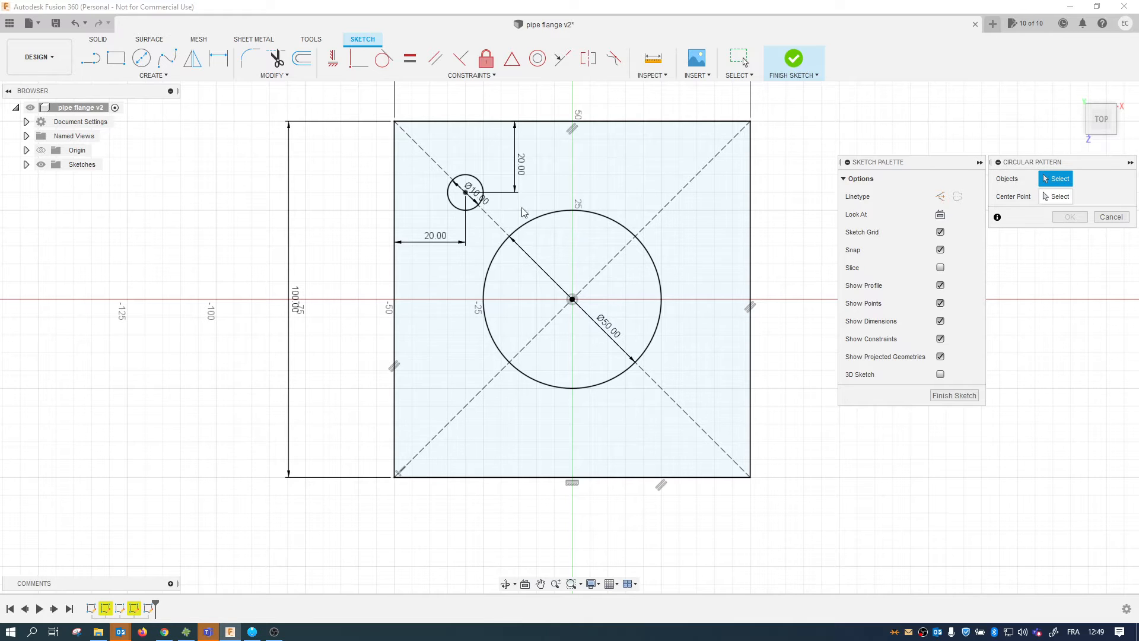
pyautogui.click(459, 213)
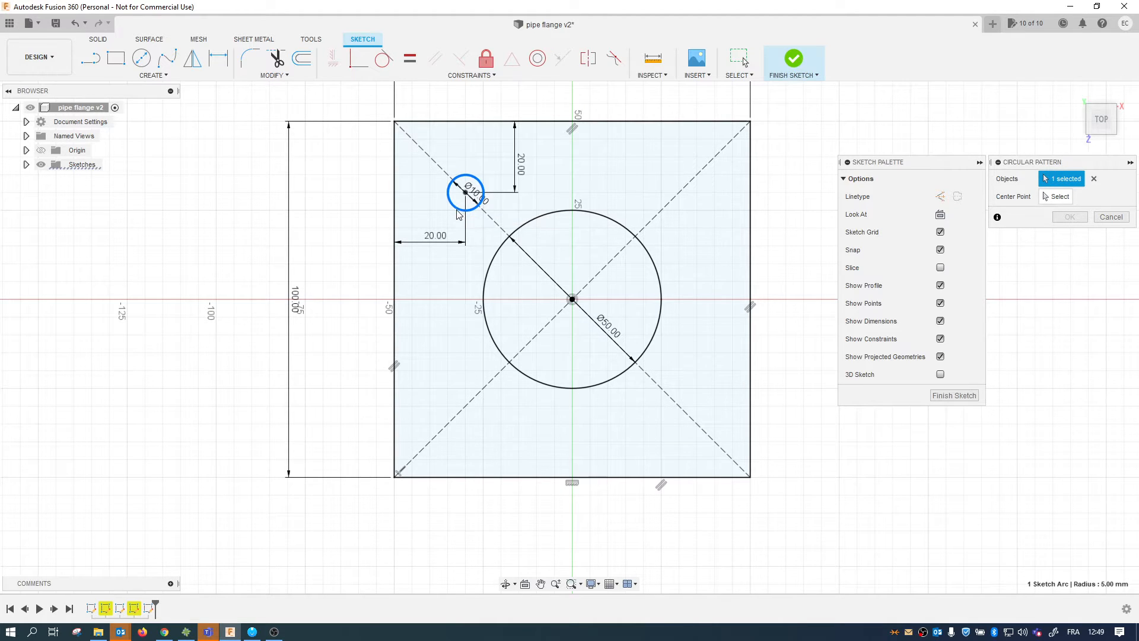
pyautogui.click(573, 300)
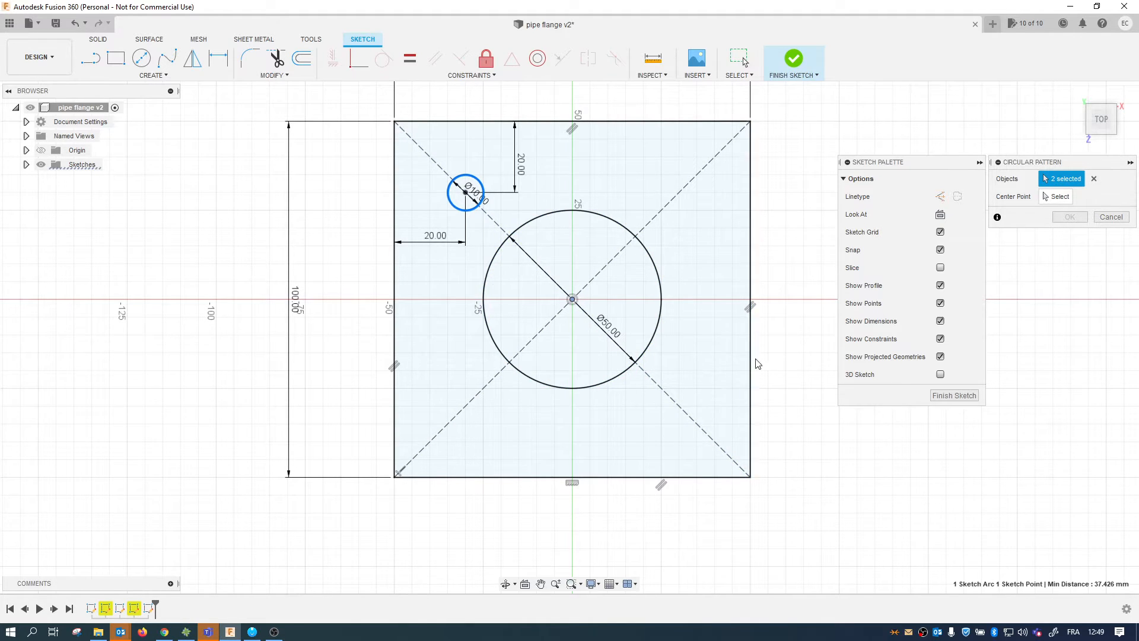
pyautogui.click(1056, 196)
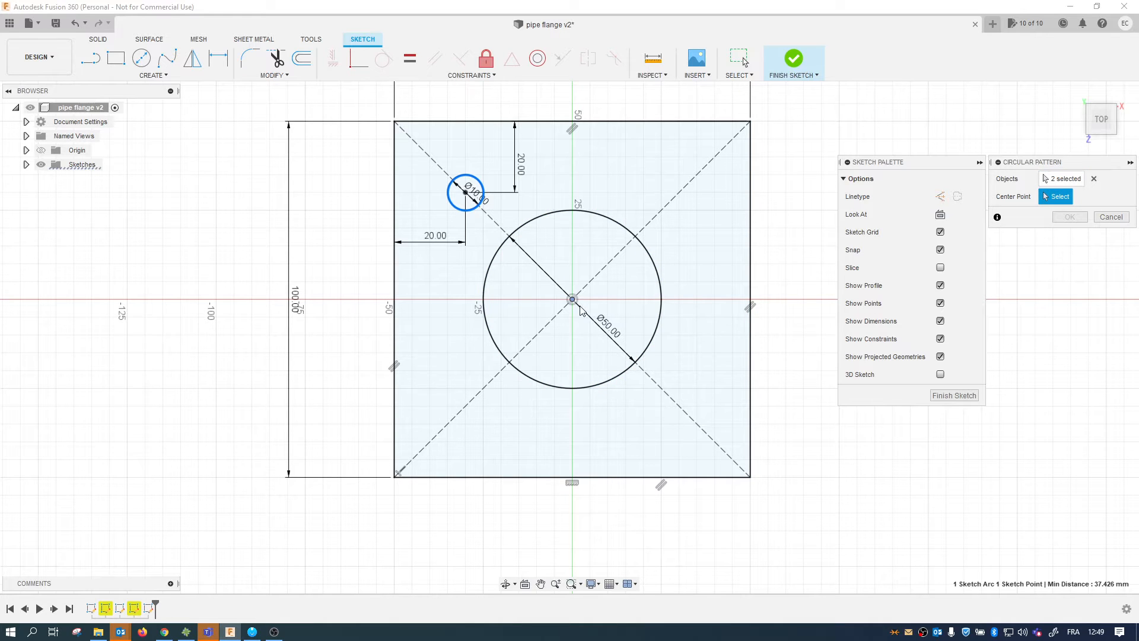
pyautogui.click(1094, 179)
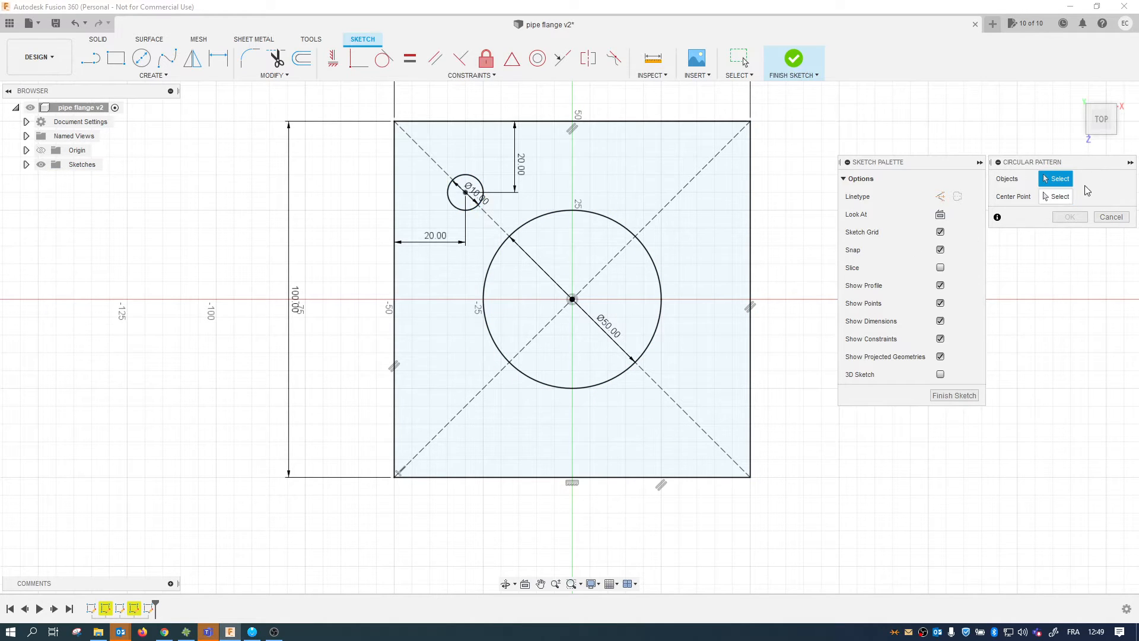
pyautogui.click(454, 206)
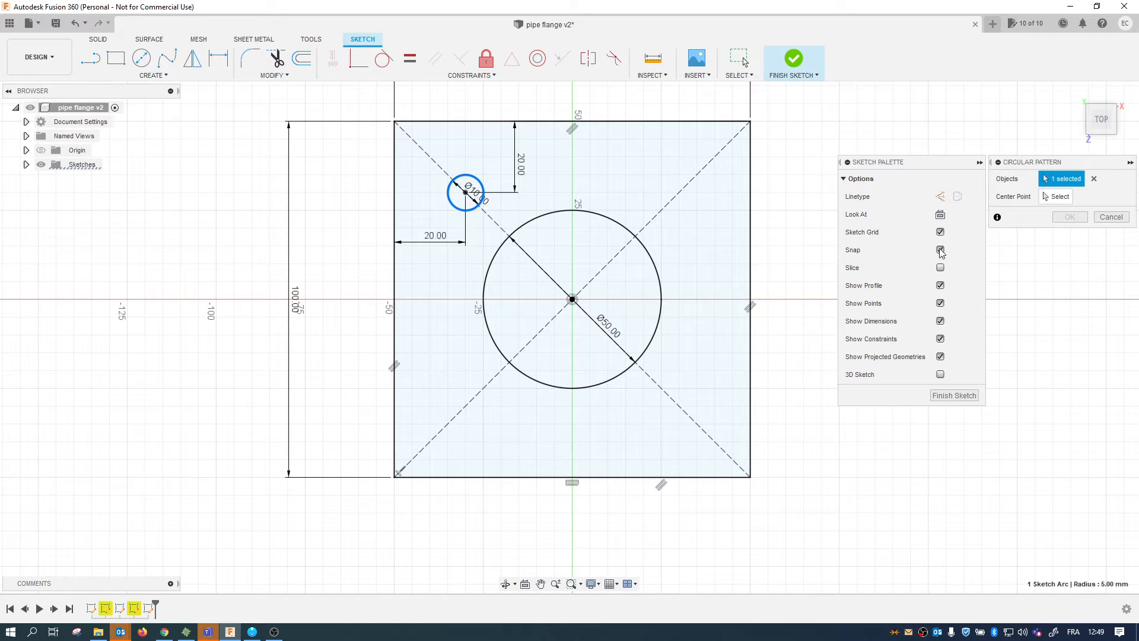
pyautogui.click(1057, 196)
pyautogui.click(572, 299)
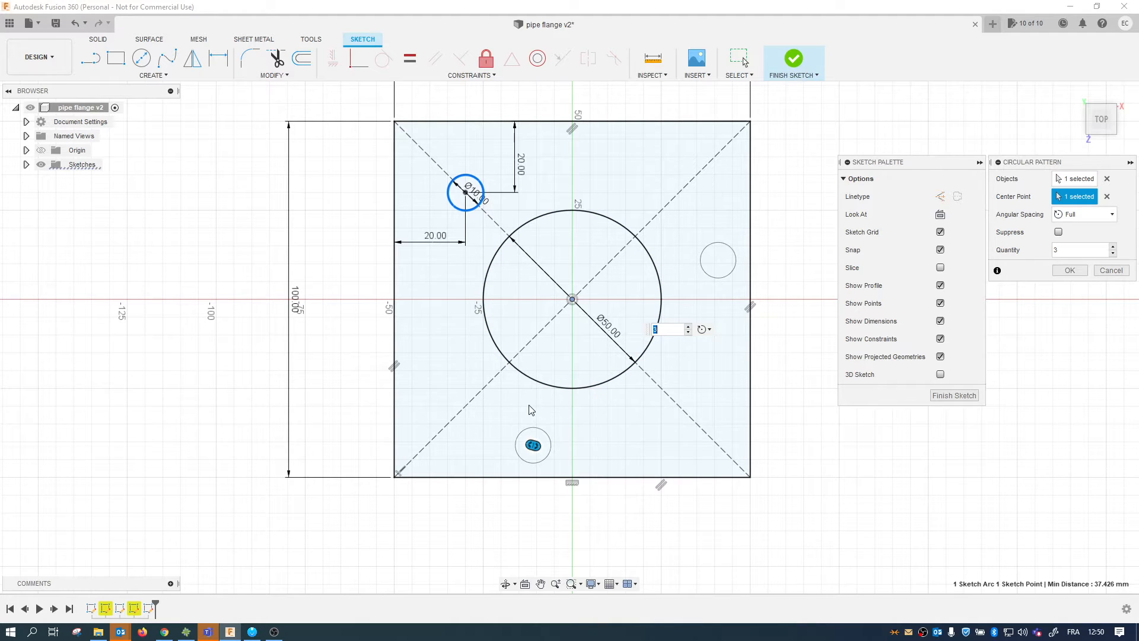
pyautogui.click(689, 327)
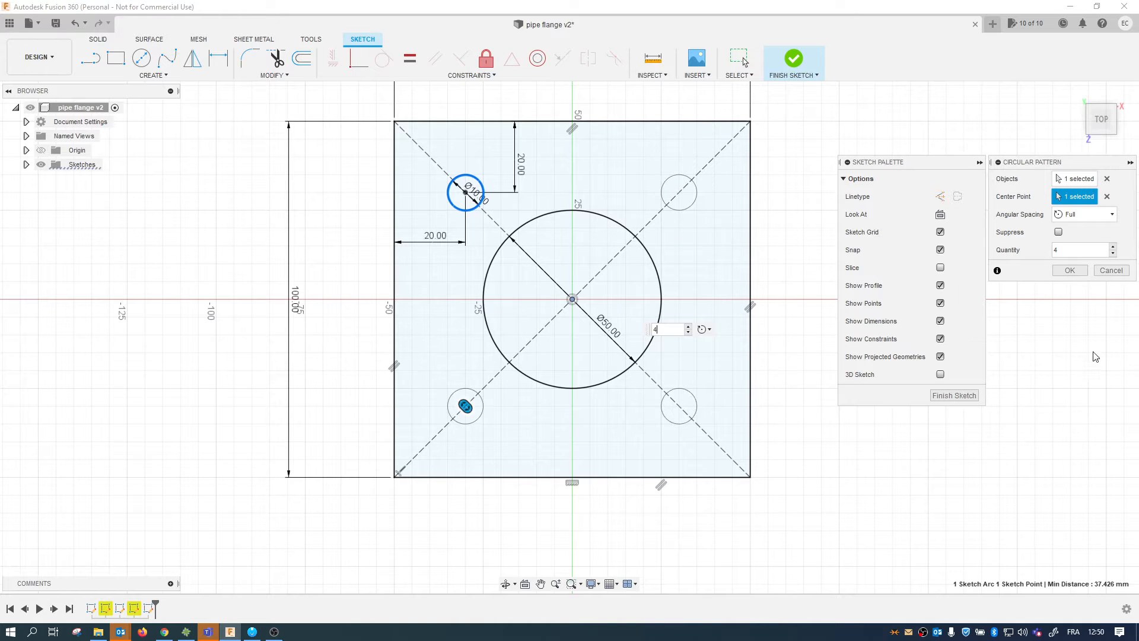
pyautogui.click(1075, 272)
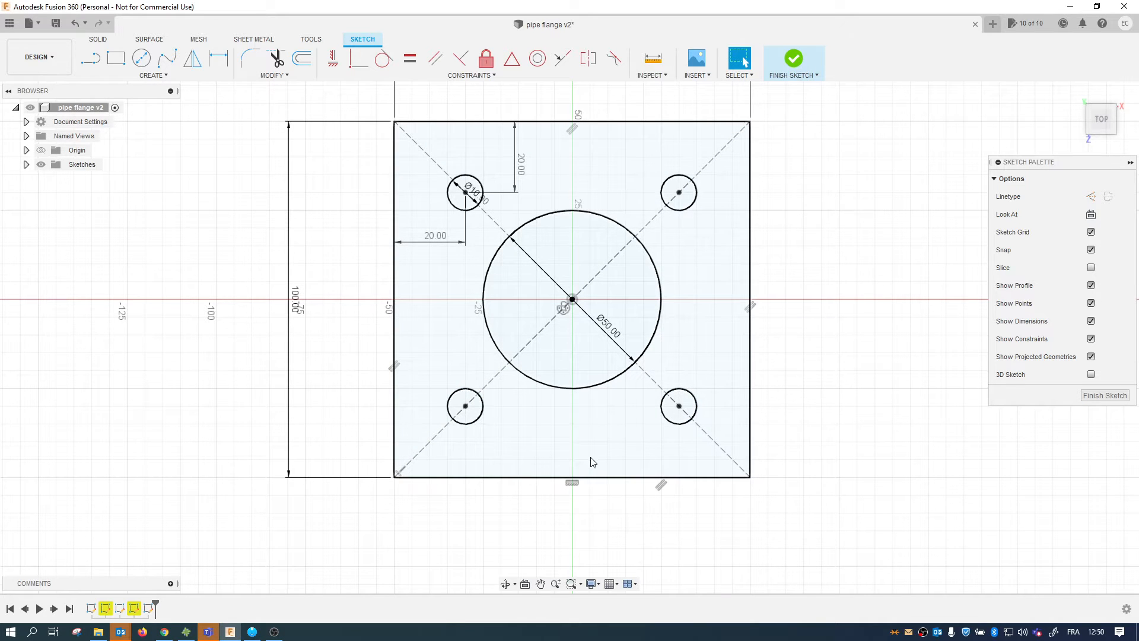
pyautogui.click(1105, 396)
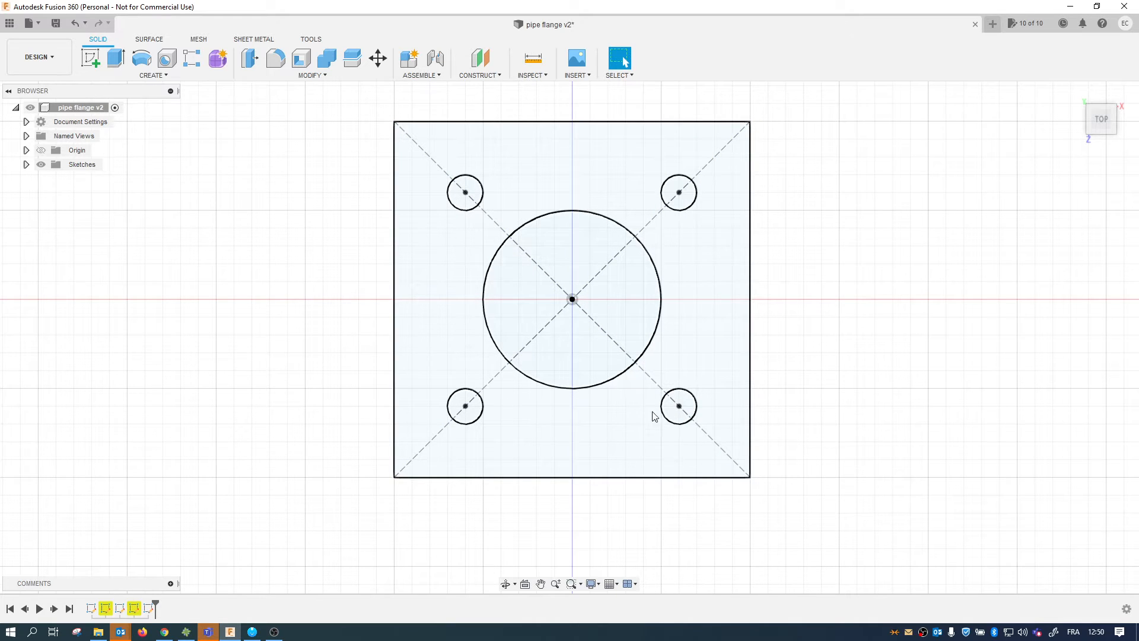
# - Extrude the square plate profile around the holes 3 mm as a new body and undo the extrusion
pyautogui.click(464, 335)
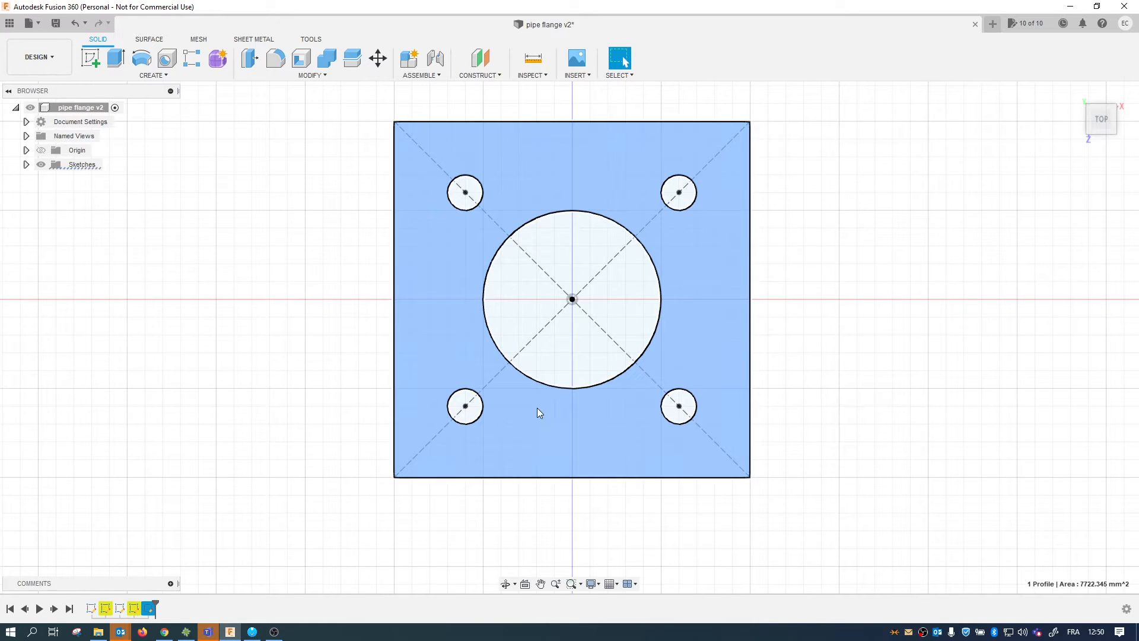
pyautogui.press('e')
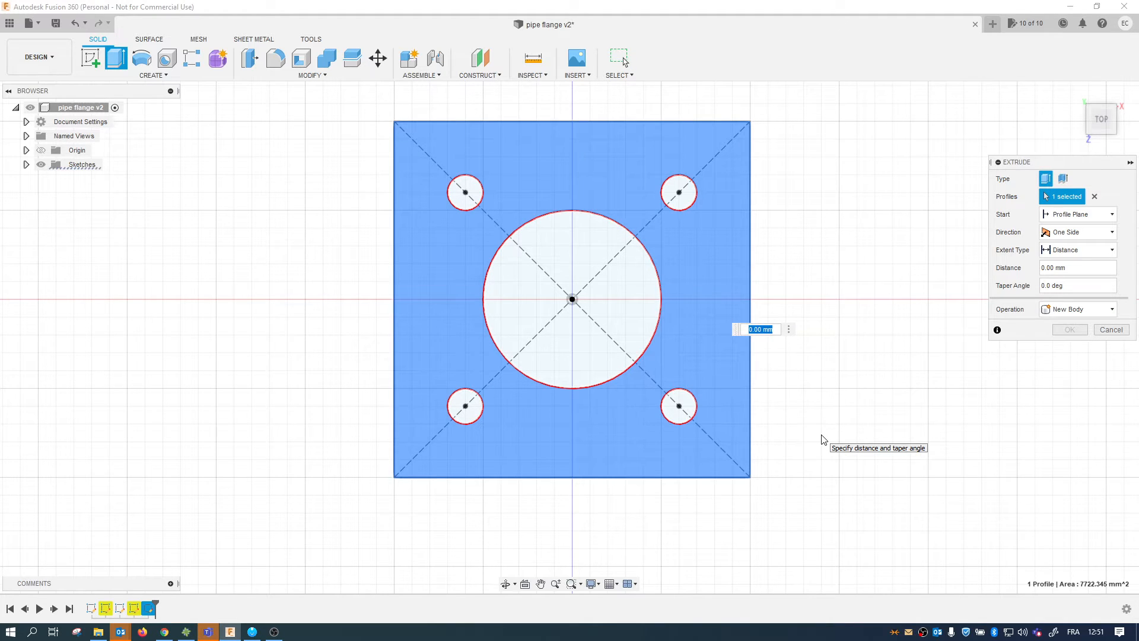
pyautogui.write('3')
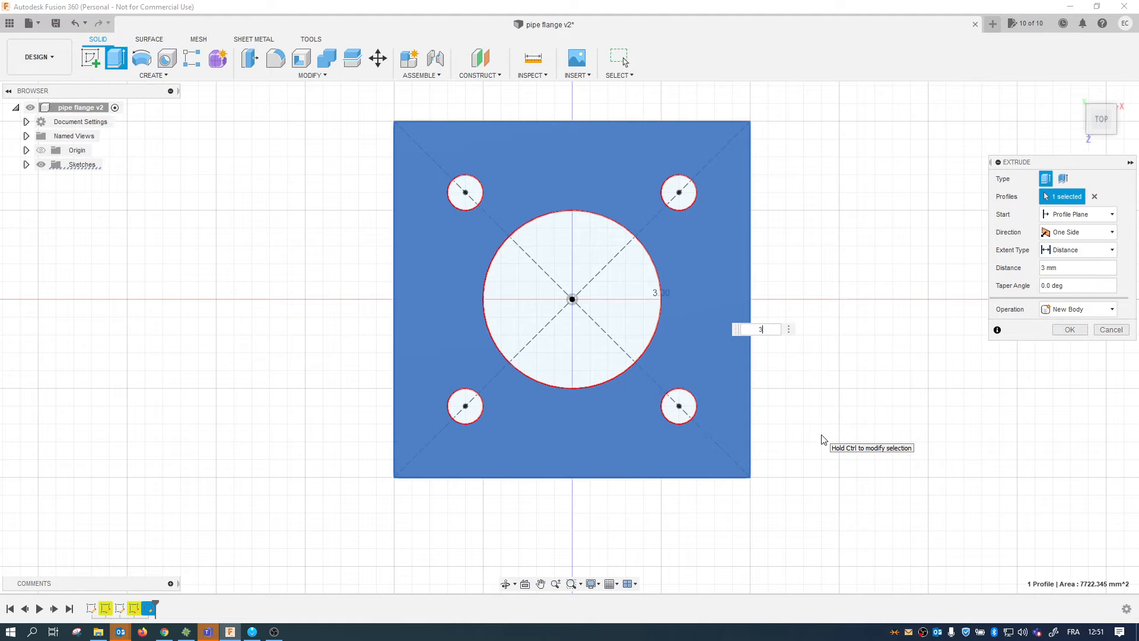
pyautogui.press('Return')
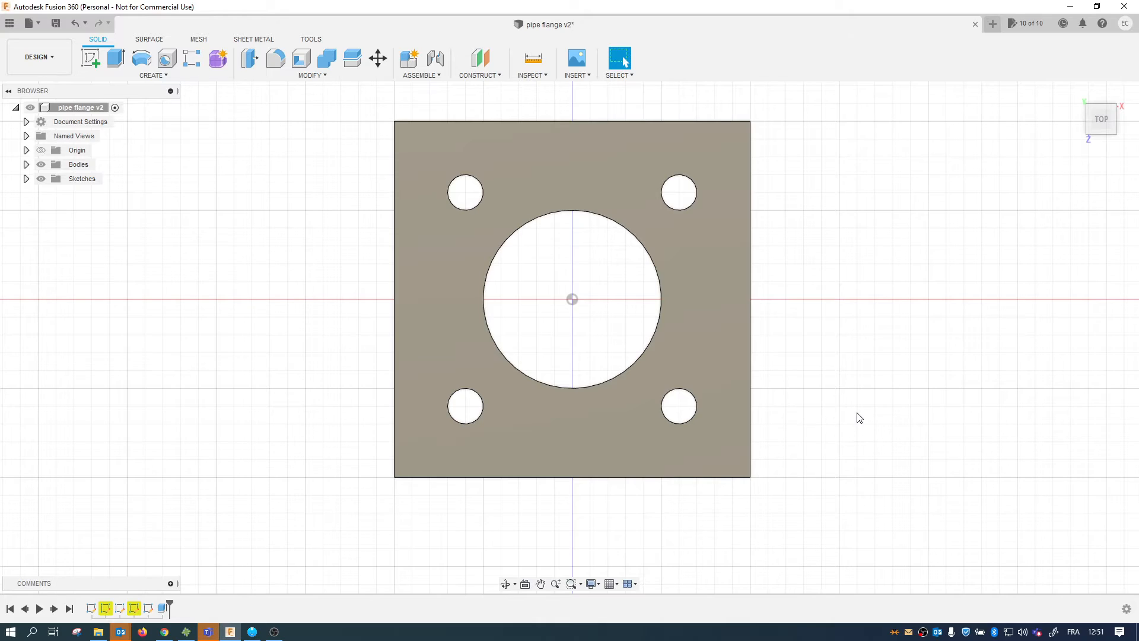
pyautogui.keyDown('shift'); pyautogui.moveTo(858, 418); pyautogui.dragTo(821, 423, button='middle'); pyautogui.keyUp('shift')
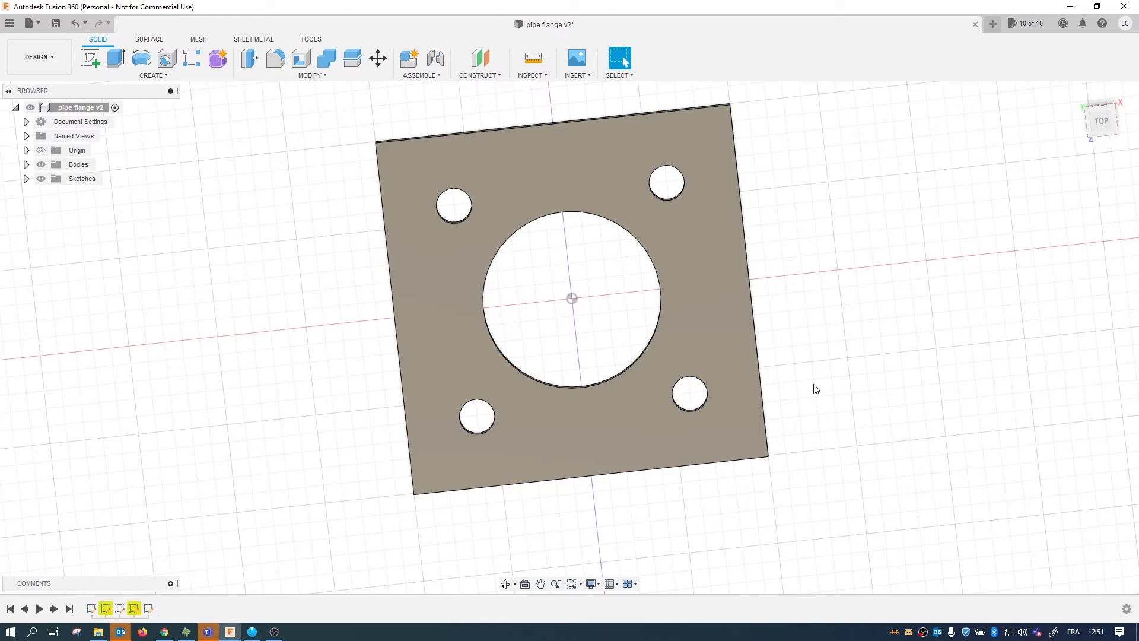
pyautogui.hotkey('ctrl', 'z')
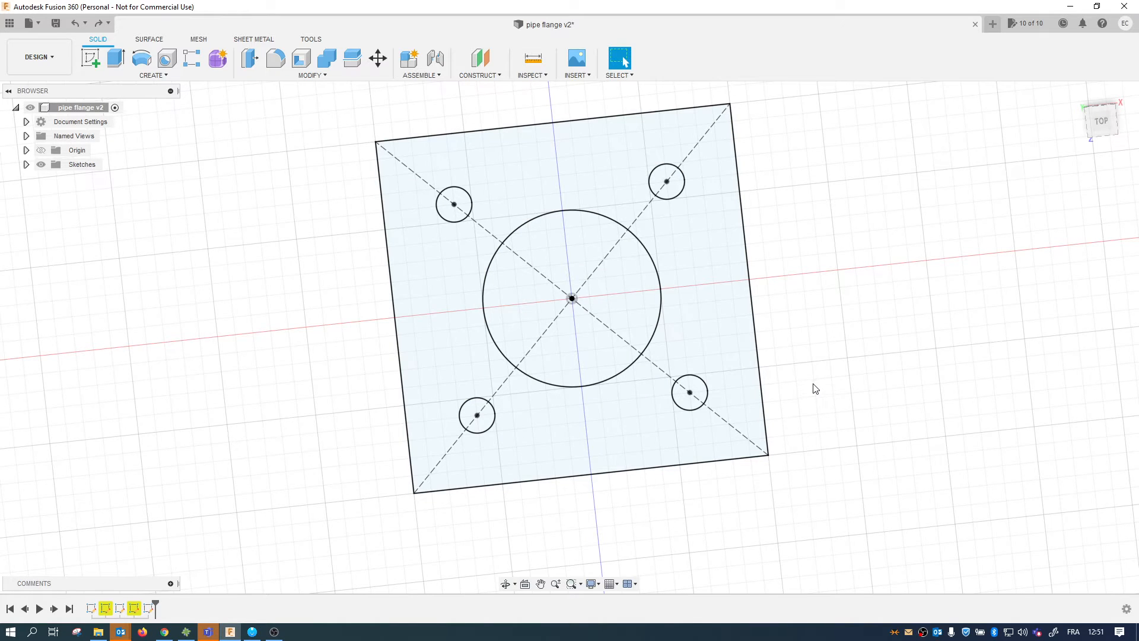
pyautogui.click(1100, 126)
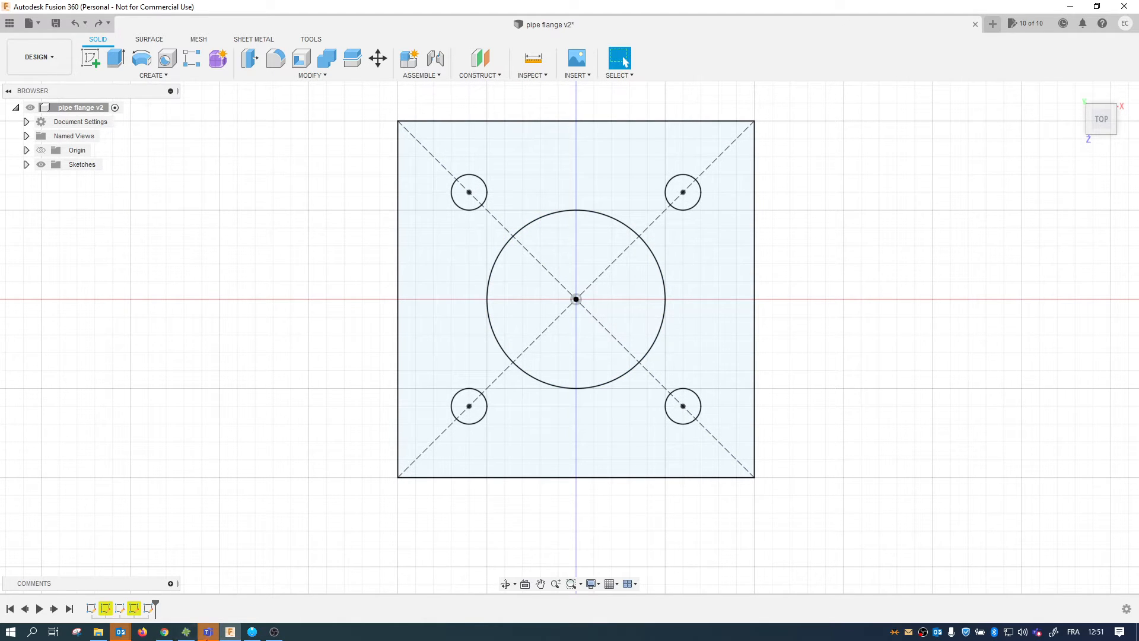
# - Switch to Chrome to check the corner shape in the square flange reference photos and return to Fusion 360
pyautogui.click(165, 635)
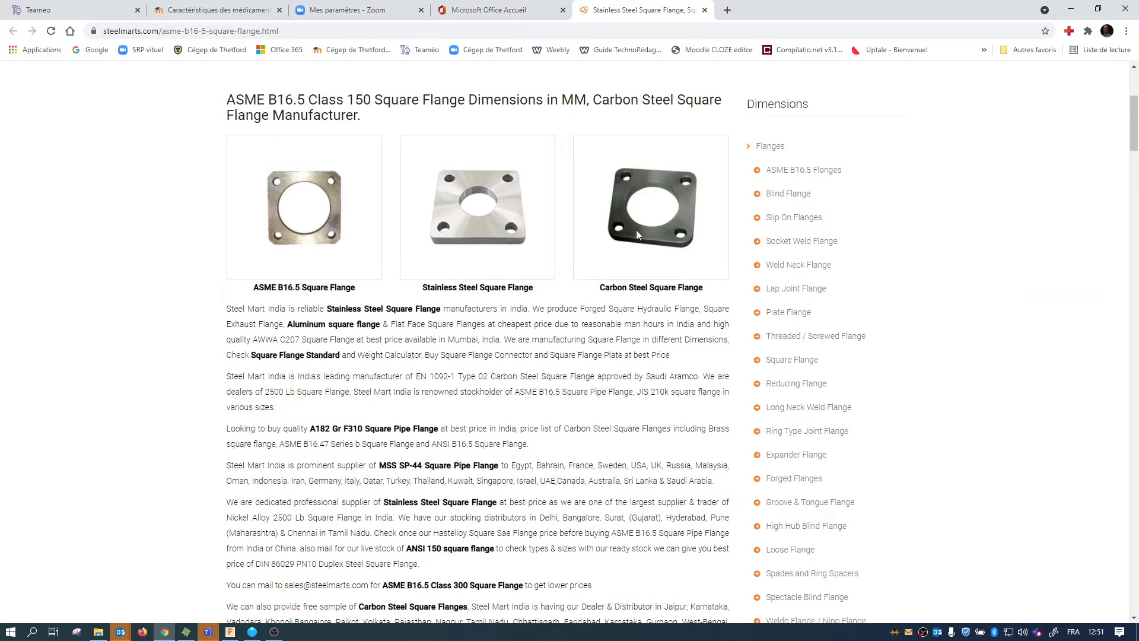
pyautogui.click(1071, 9)
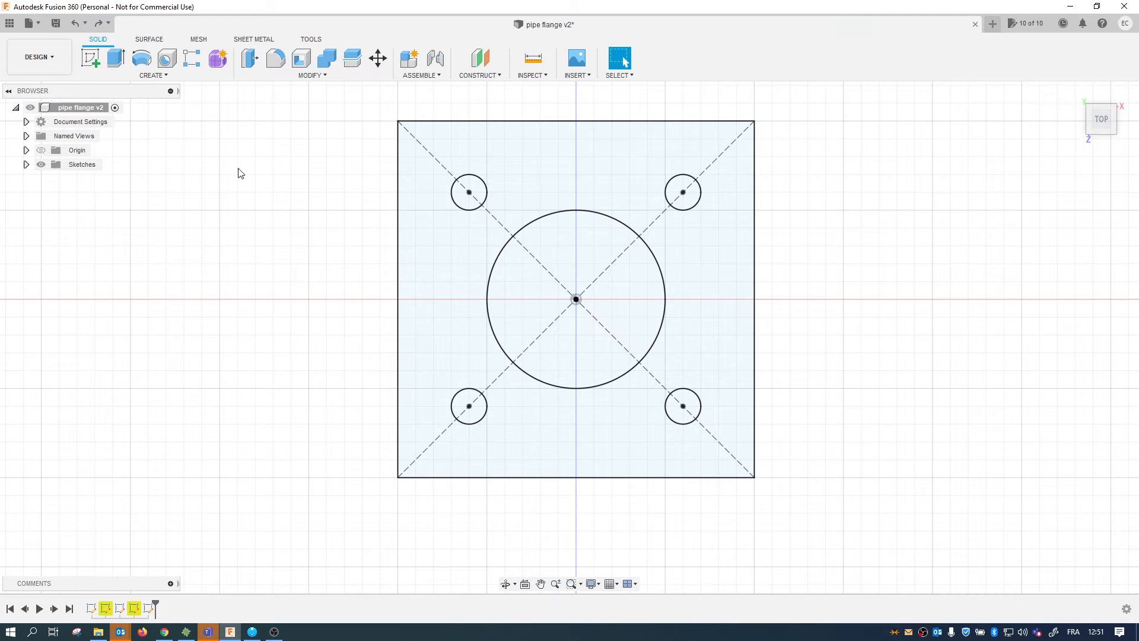
pyautogui.click(306, 77)
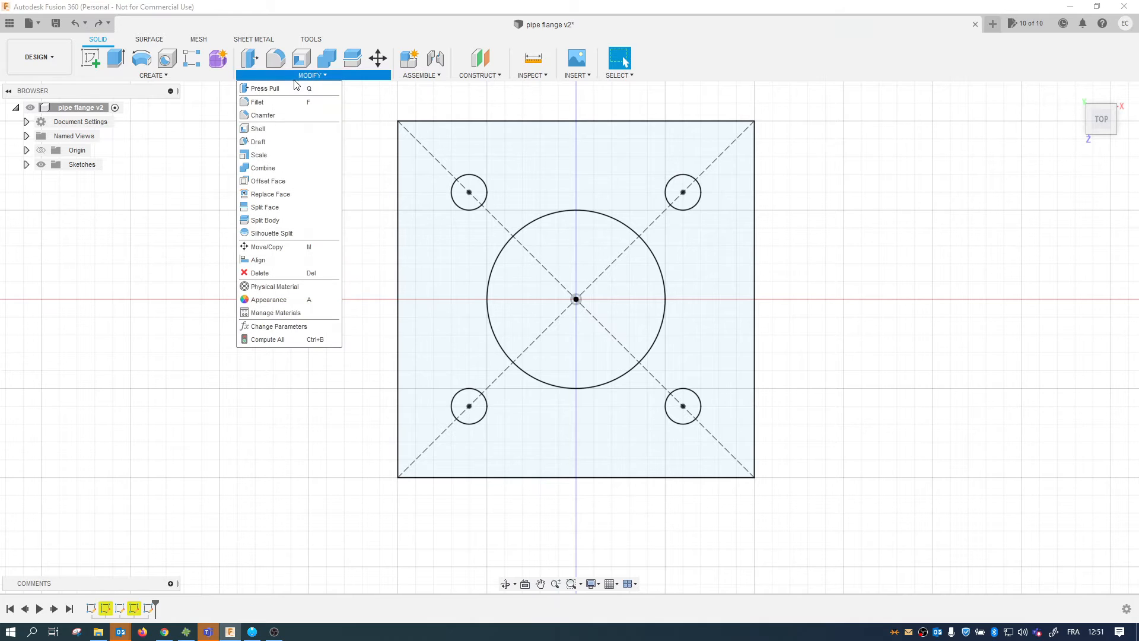
pyautogui.click(258, 102)
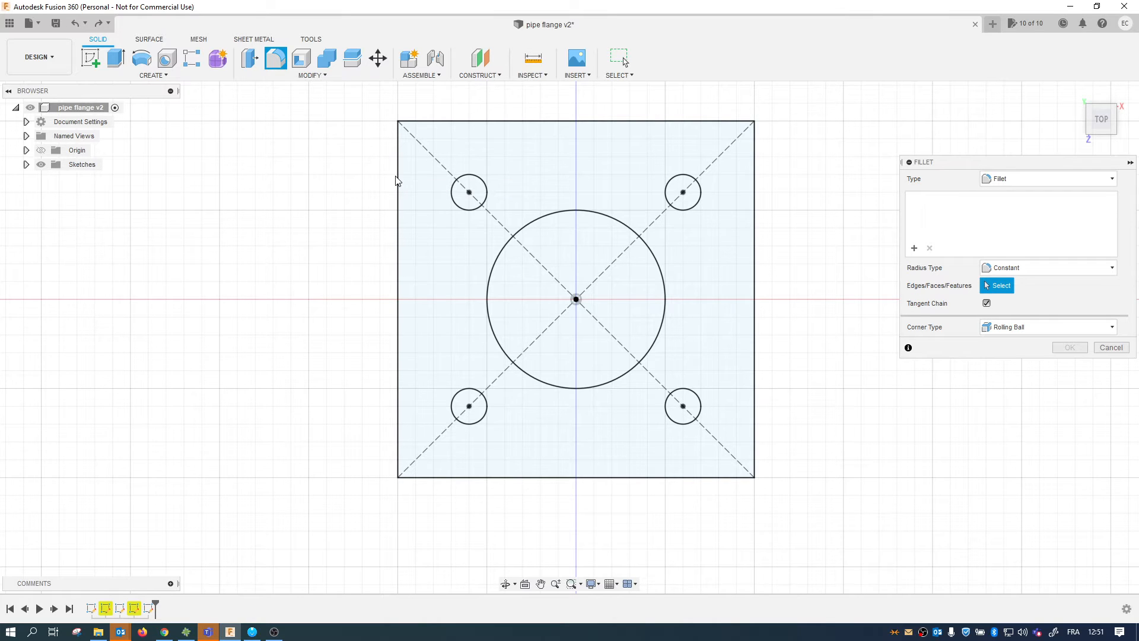
pyautogui.click(1111, 348)
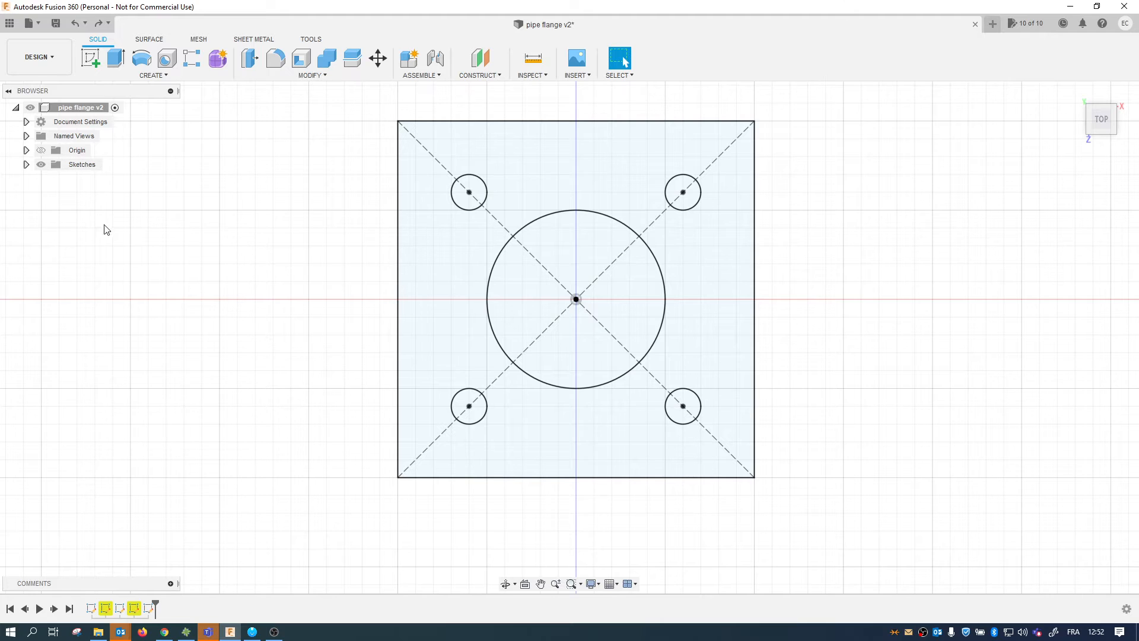
# - Reopen the latest flange sketch for editing and round the square's upper-left corner with a 20 mm sketch fillet
pyautogui.click(134, 610)
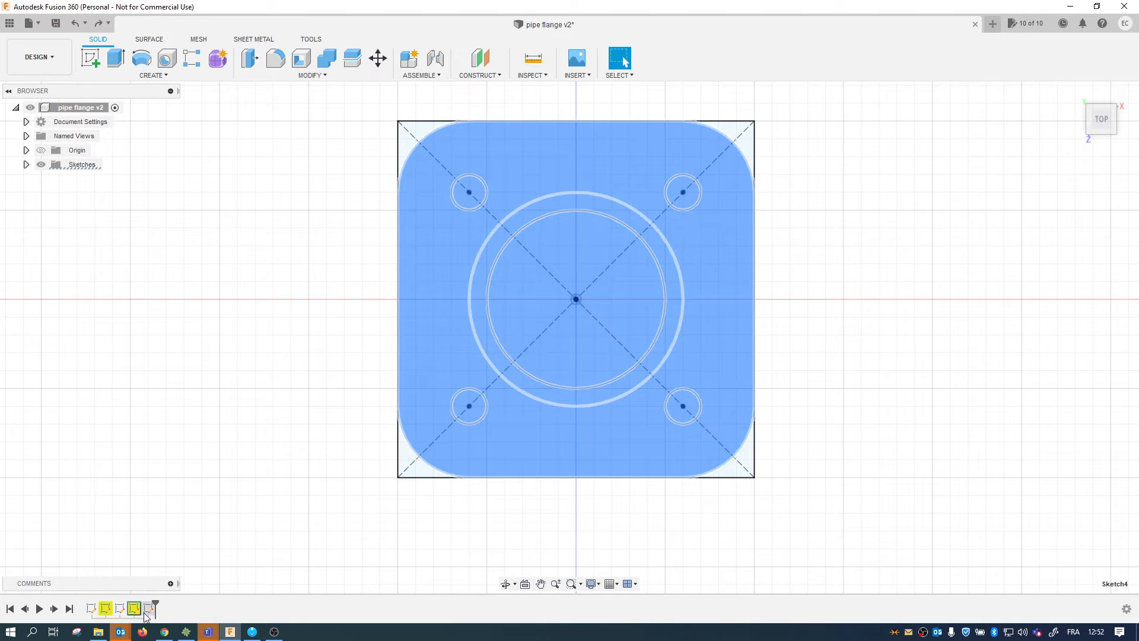
pyautogui.click(151, 610)
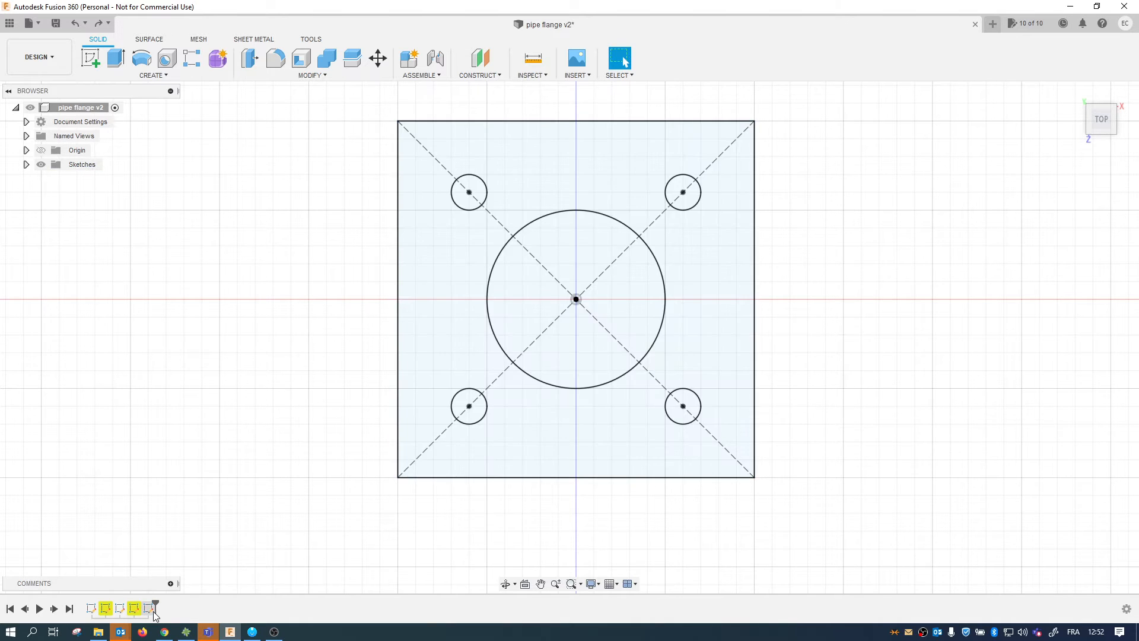
pyautogui.rightClick(150, 611)
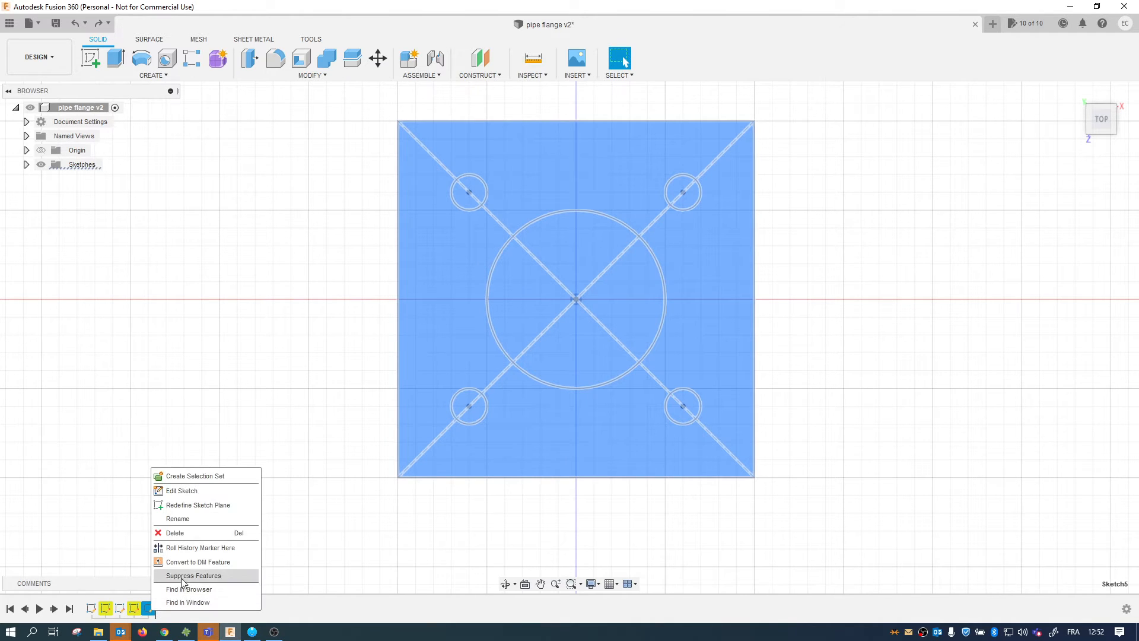
pyautogui.click(196, 491)
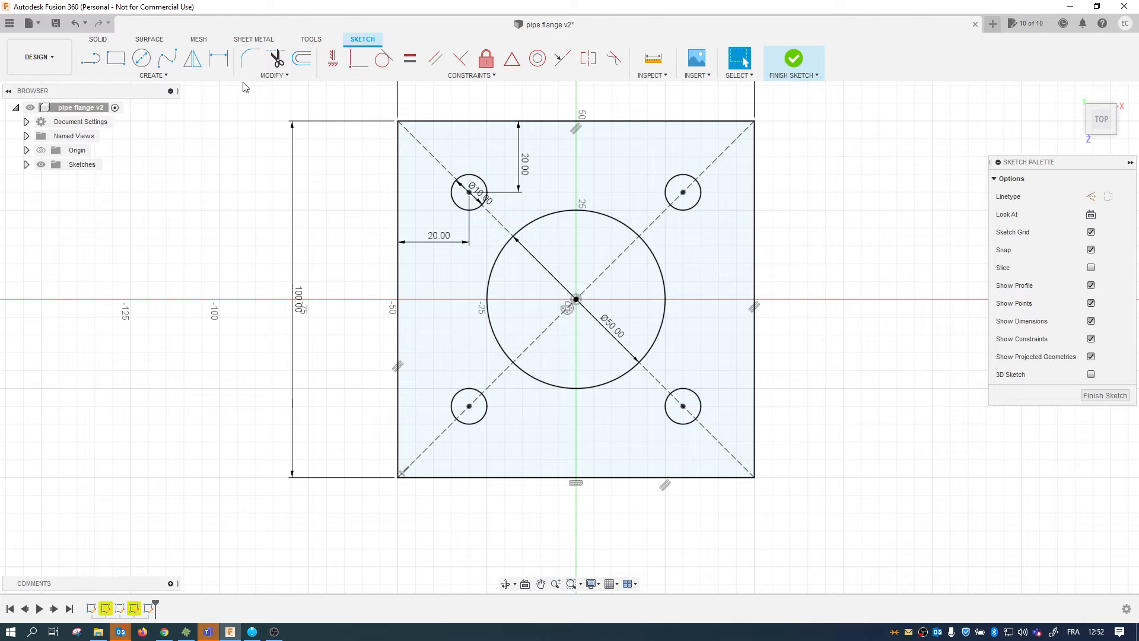
pyautogui.click(273, 75)
pyautogui.click(255, 87)
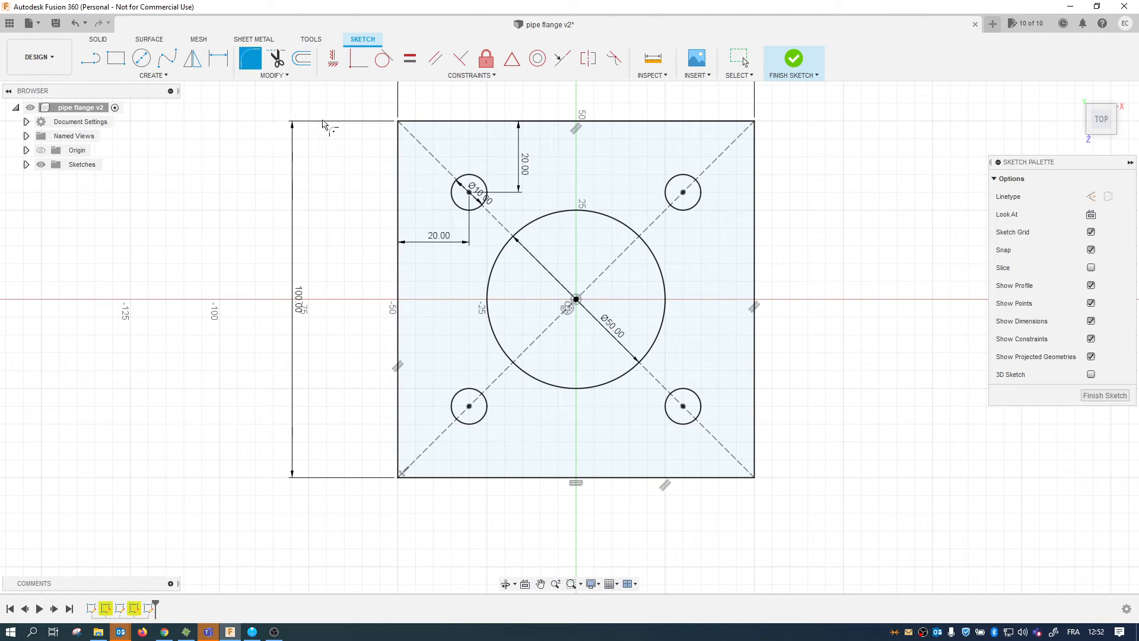
pyautogui.click(400, 176)
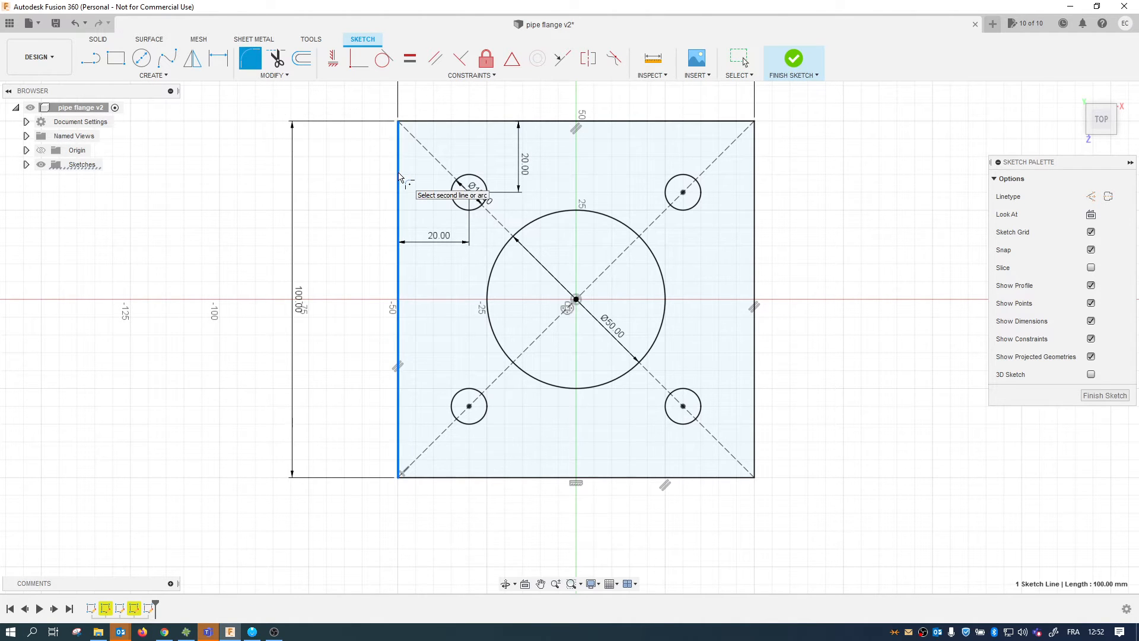
pyautogui.click(471, 123)
pyautogui.write('20')
pyautogui.press('Return')
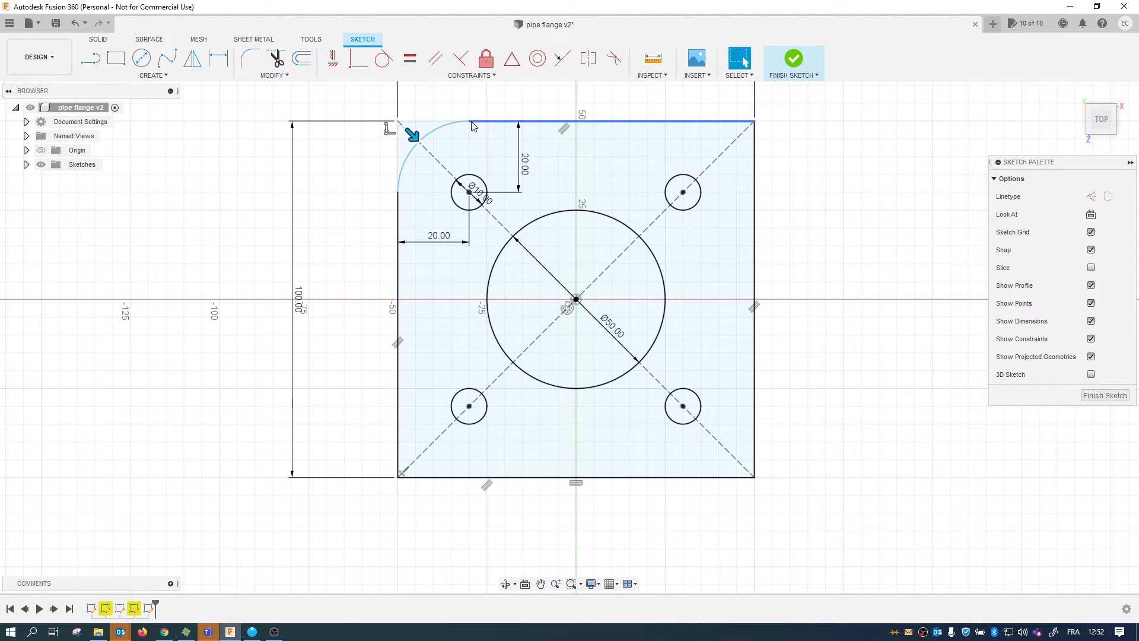
# - Round the square's upper-right and lower-right corners with 20 mm sketch fillets
pyautogui.click(253, 63)
pyautogui.click(704, 121)
pyautogui.click(757, 181)
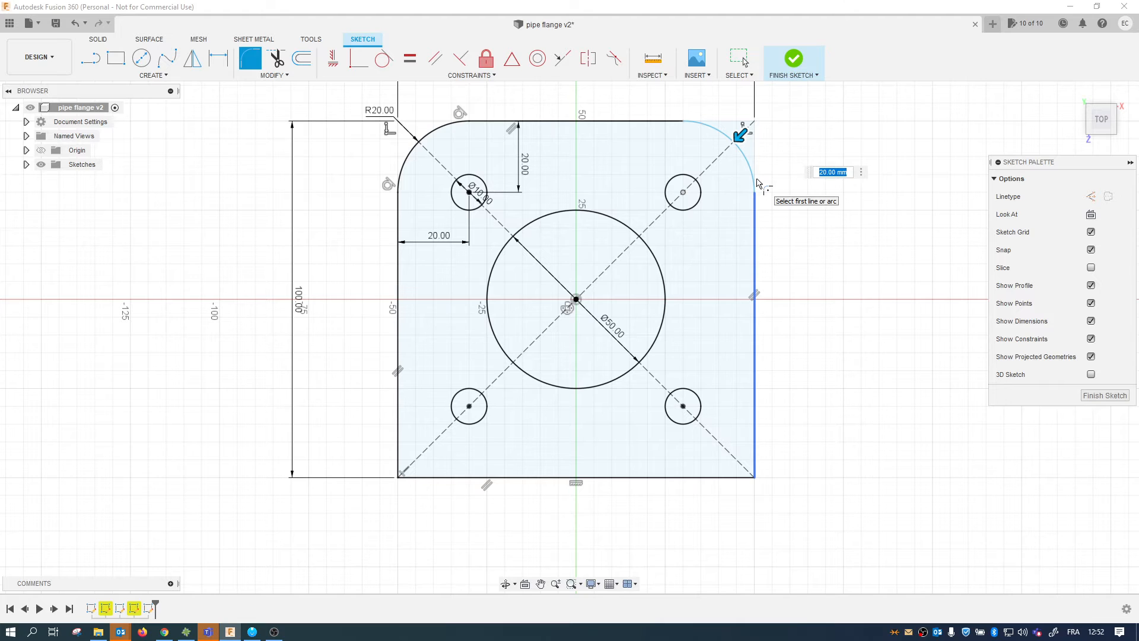
pyautogui.press('Return')
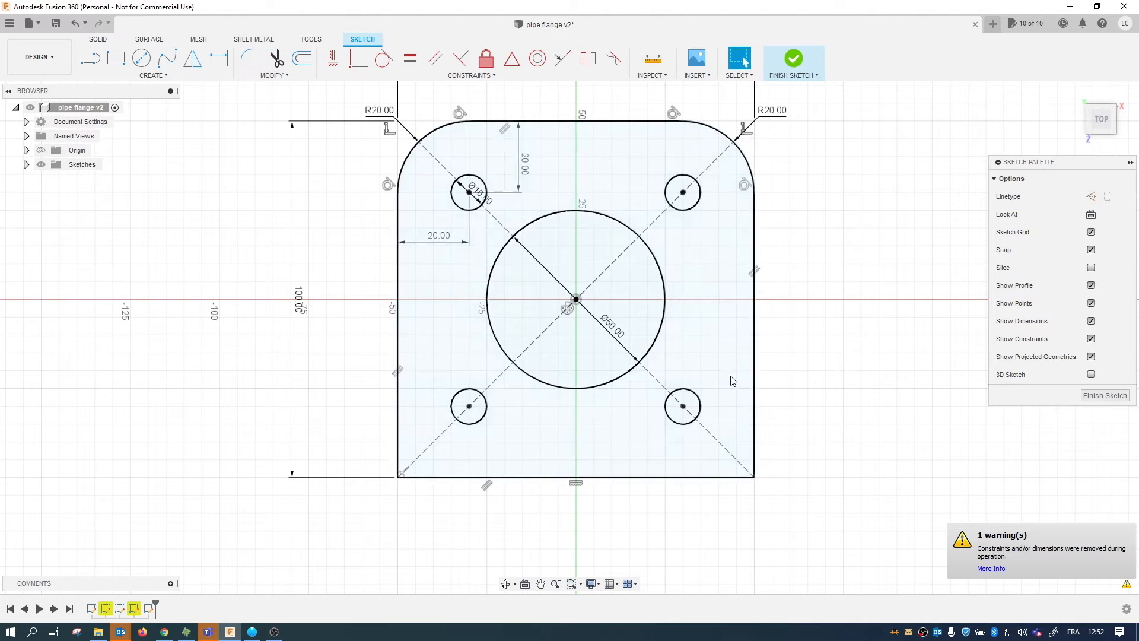
pyautogui.click(248, 60)
pyautogui.click(755, 428)
pyautogui.click(707, 478)
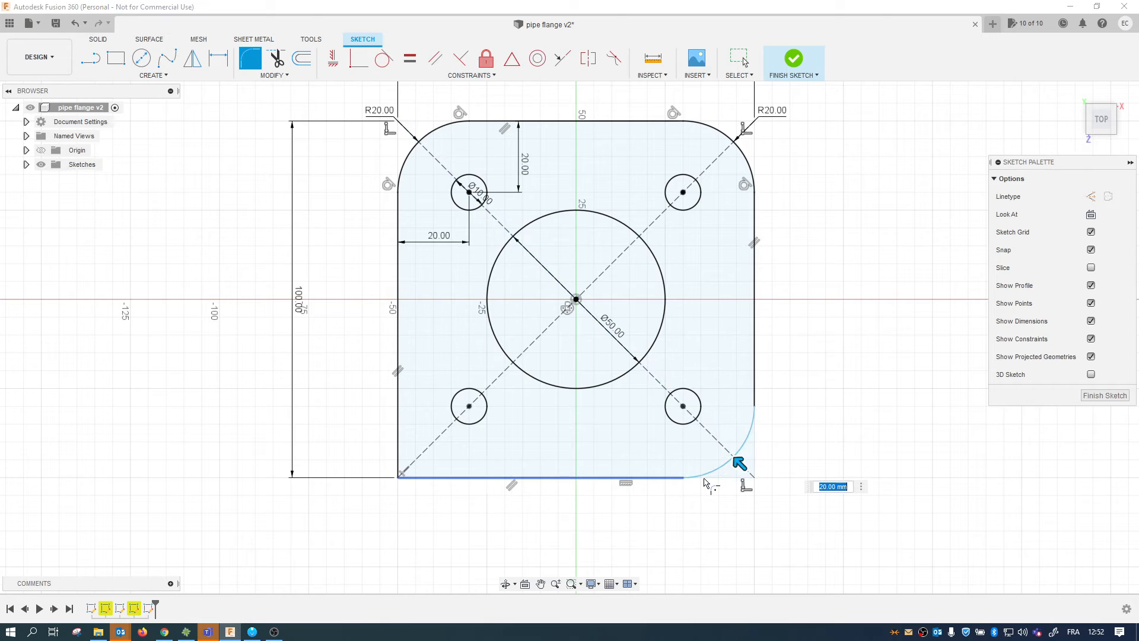
pyautogui.press('Return')
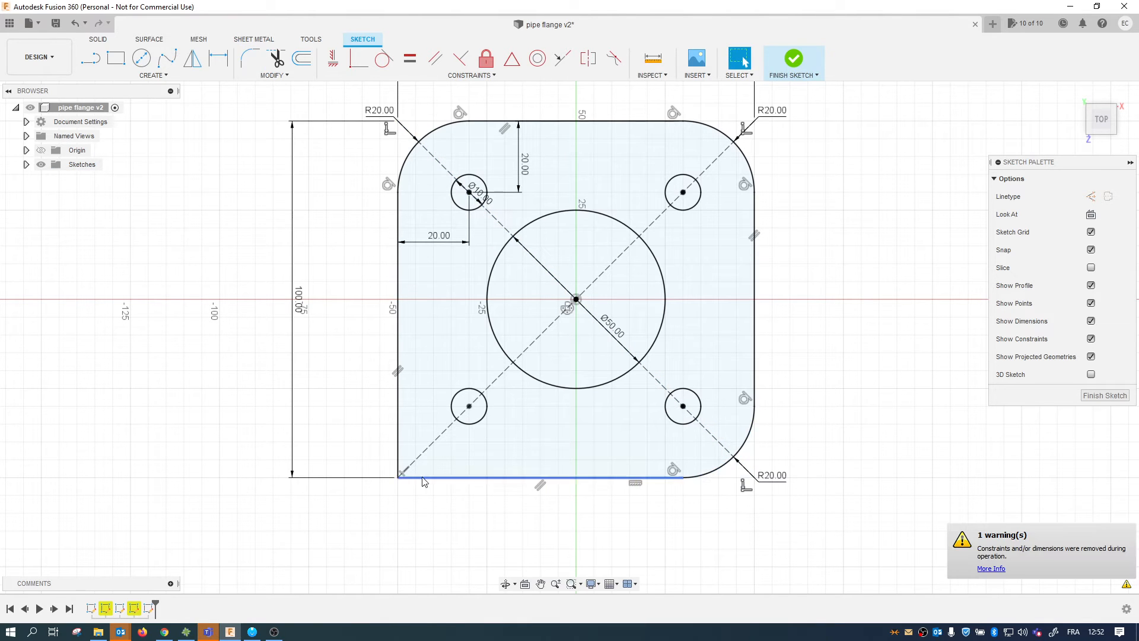
# - Round the square's lower-left corner with a 20 mm sketch fillet and finish the sketch
pyautogui.click(250, 58)
pyautogui.click(401, 442)
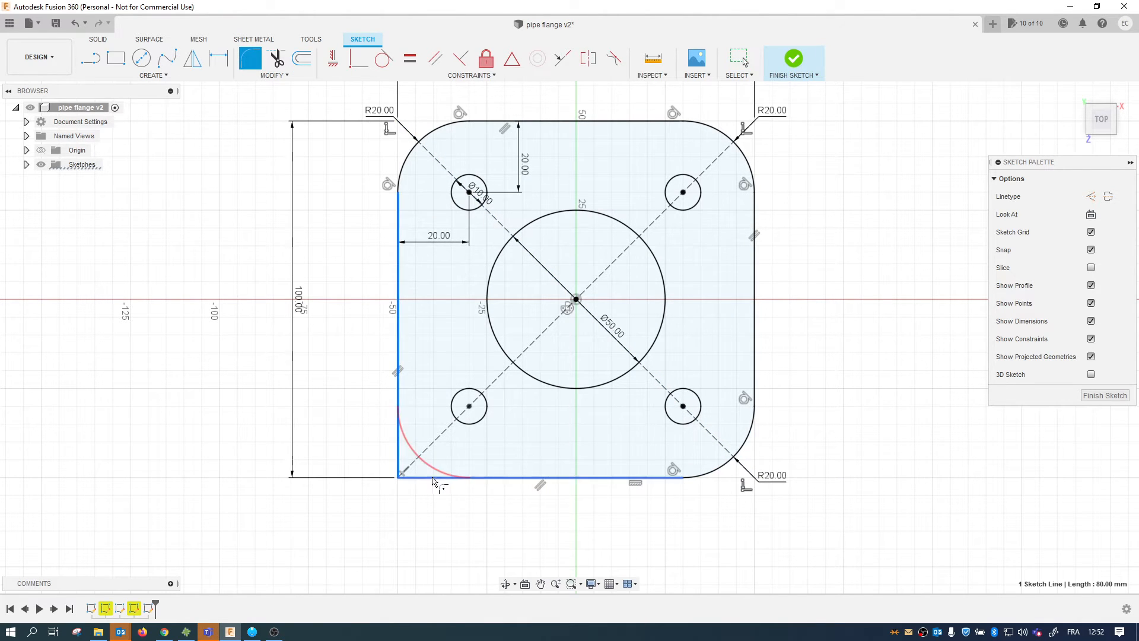
pyautogui.click(435, 479)
pyautogui.press('Return')
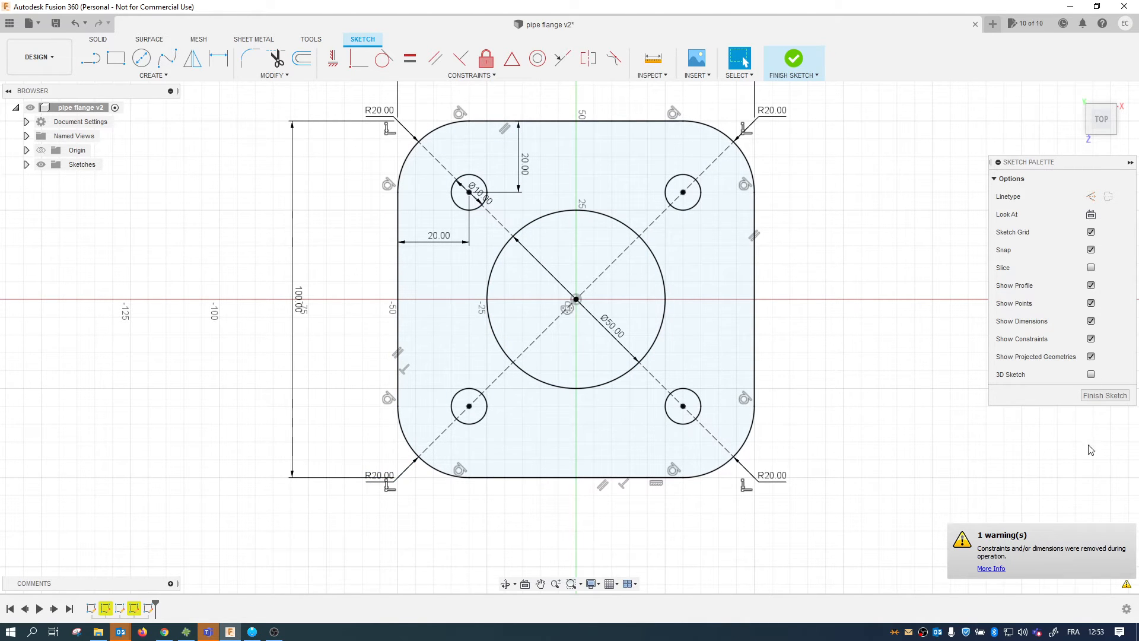
pyautogui.click(1099, 397)
# - Extrude the rounded flange profile around the bore and bolt holes 3 mm as a new body
pyautogui.click(601, 440)
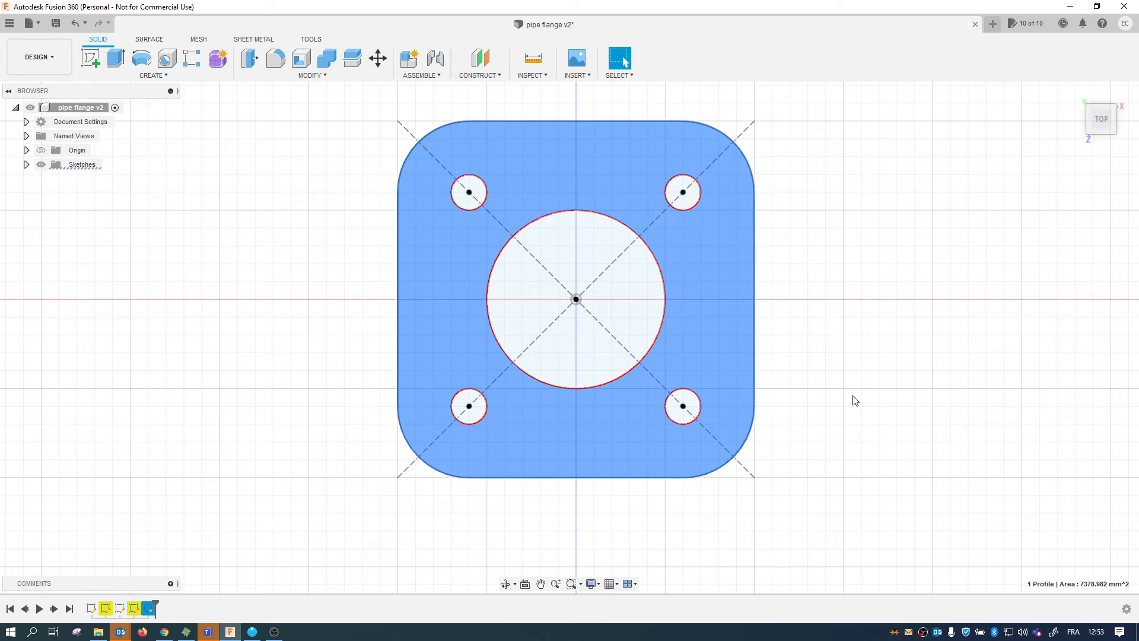
pyautogui.press('e')
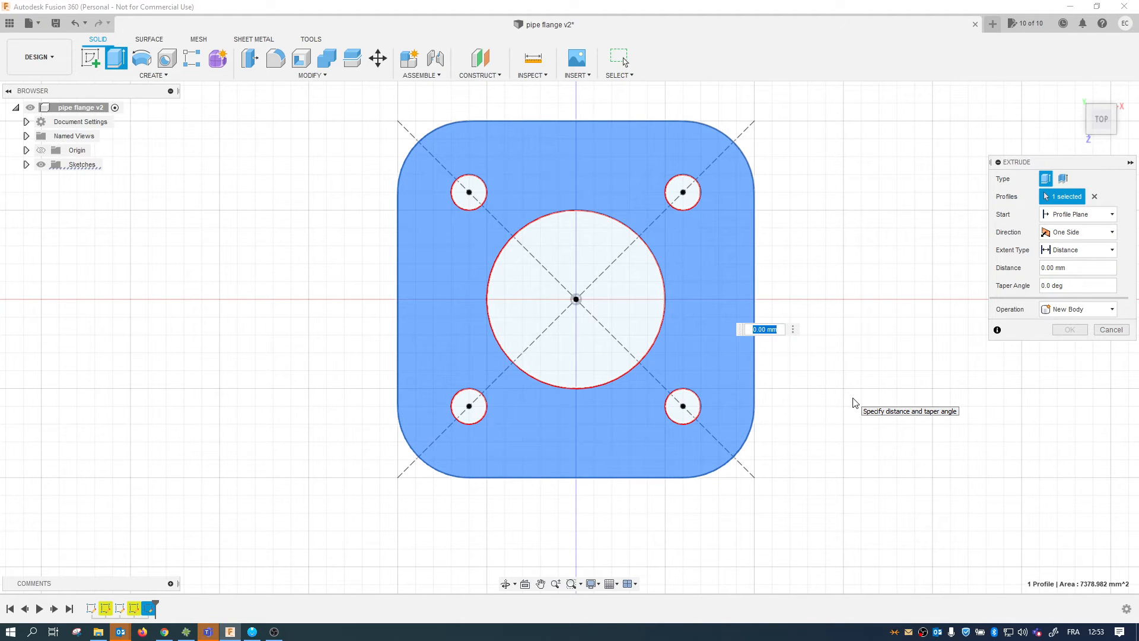
pyautogui.write('3')
pyautogui.press('Return')
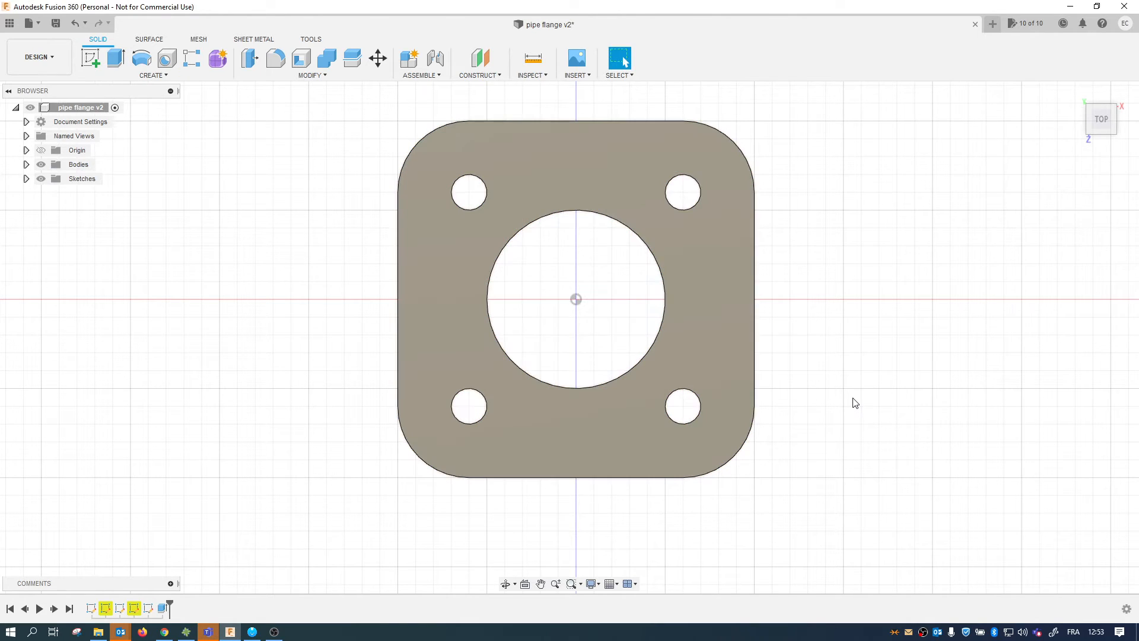
pyautogui.keyDown('shift'); pyautogui.moveTo(893, 430); pyautogui.dragTo(810, 402, button='middle'); pyautogui.keyUp('shift')
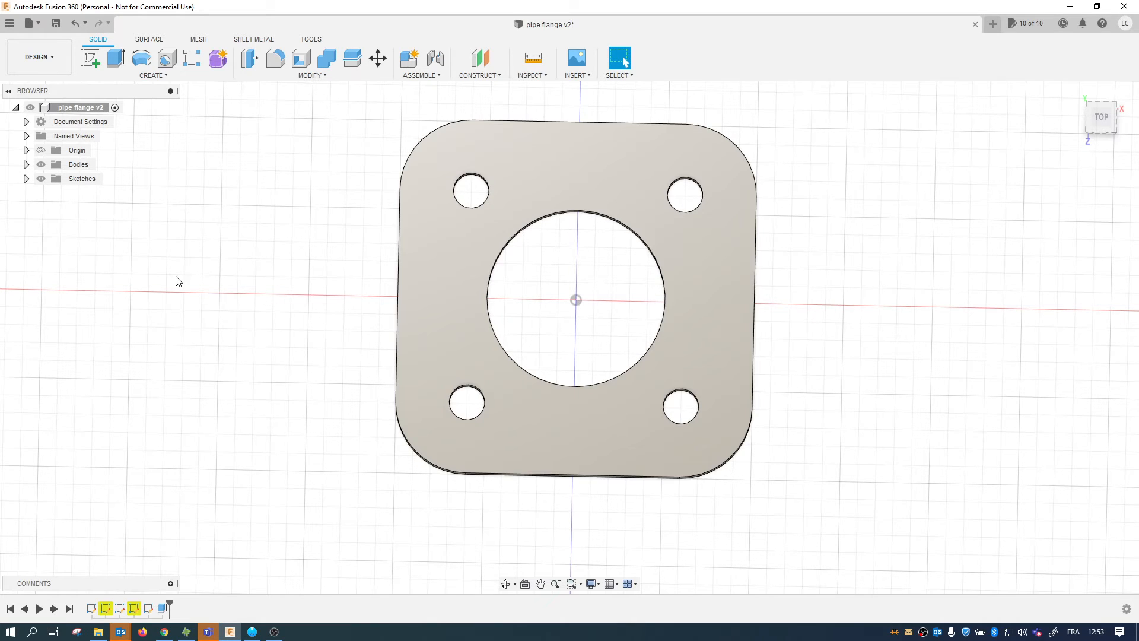
pyautogui.click(38, 23)
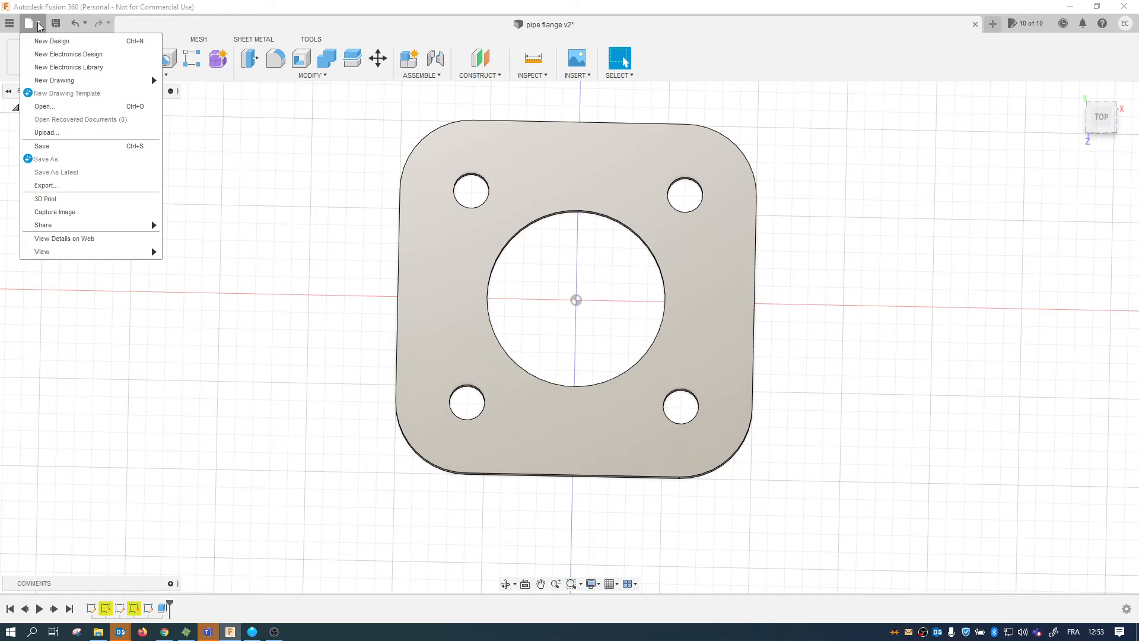
pyautogui.click(53, 186)
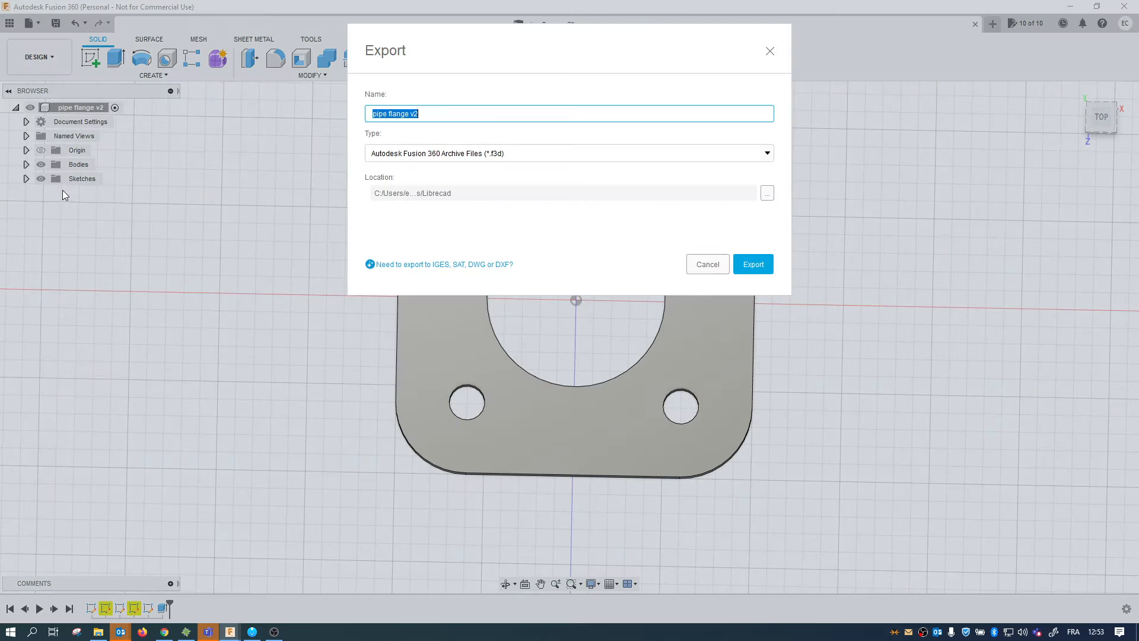
pyautogui.click(492, 156)
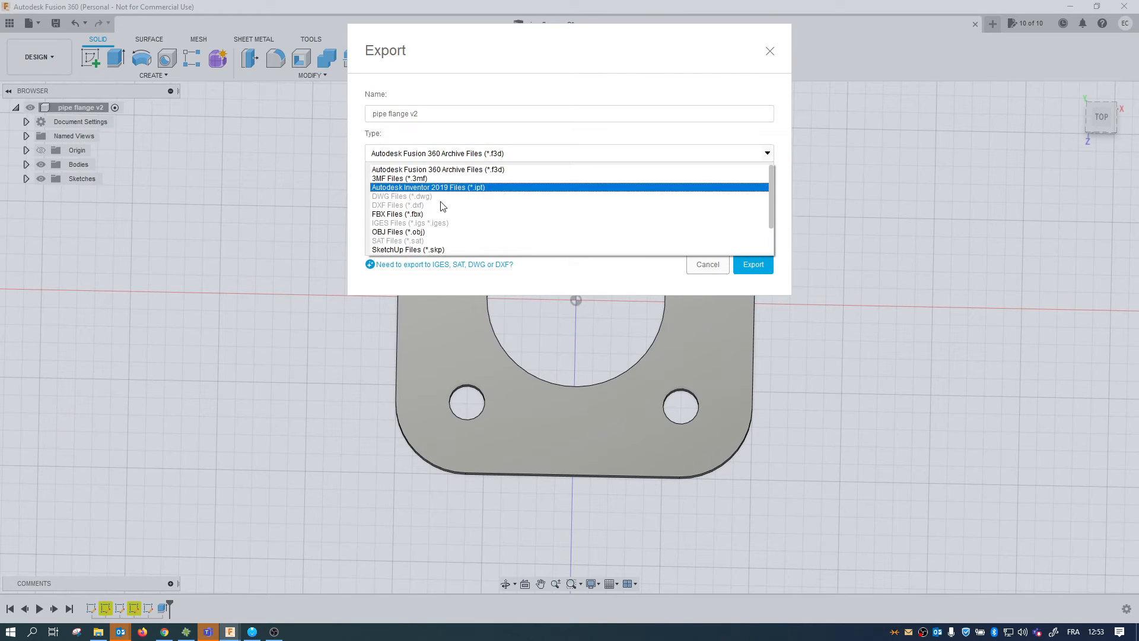
pyautogui.scroll(-3, 432, 236)
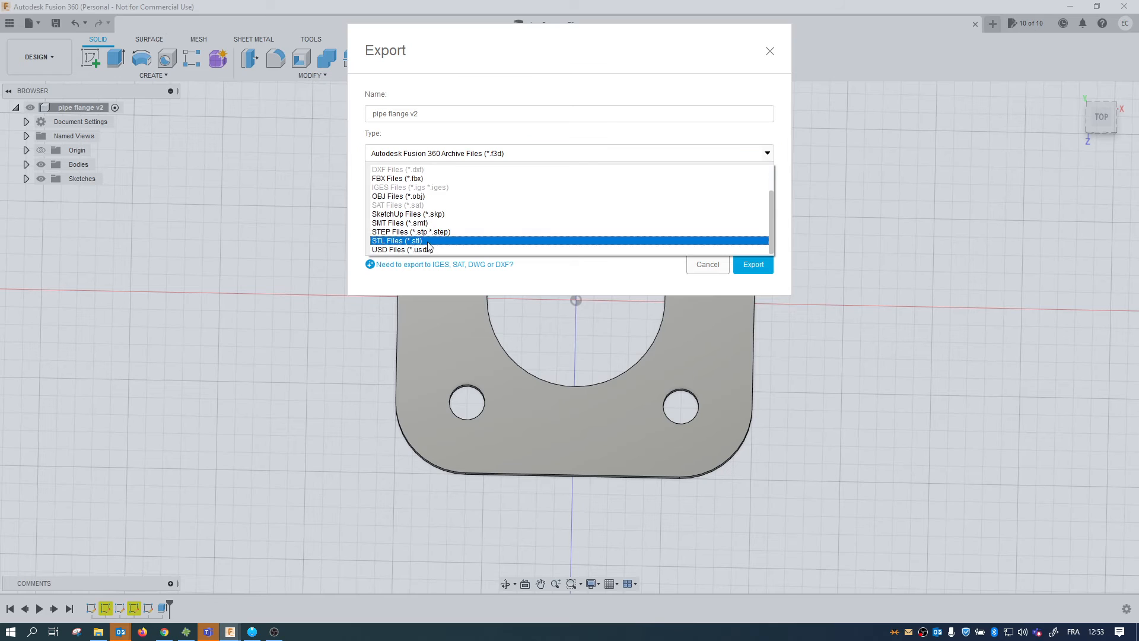
pyautogui.click(432, 240)
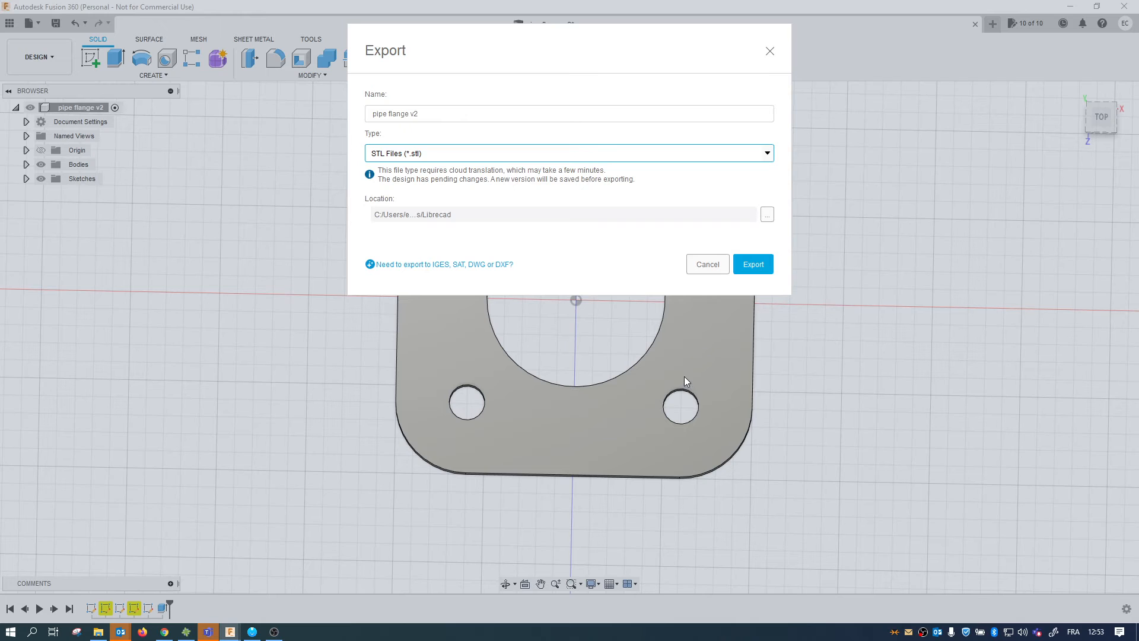
pyautogui.click(708, 265)
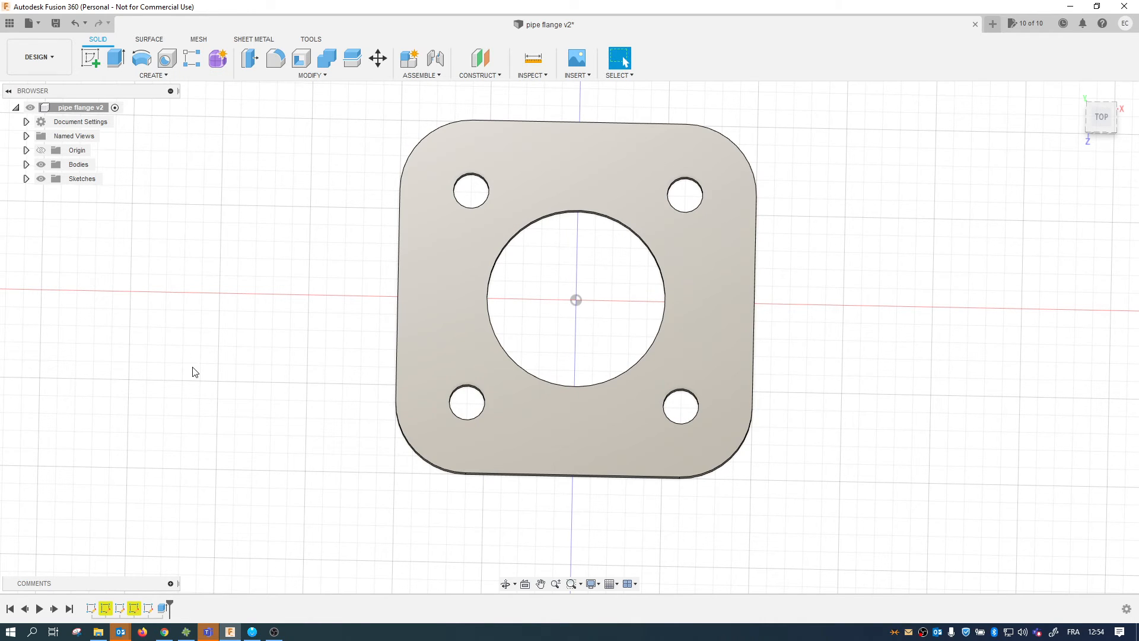
# - Open the Fusion 360 App Store in Chrome, search for dxf and open the DXF for Laser add-in page
pyautogui.click(316, 42)
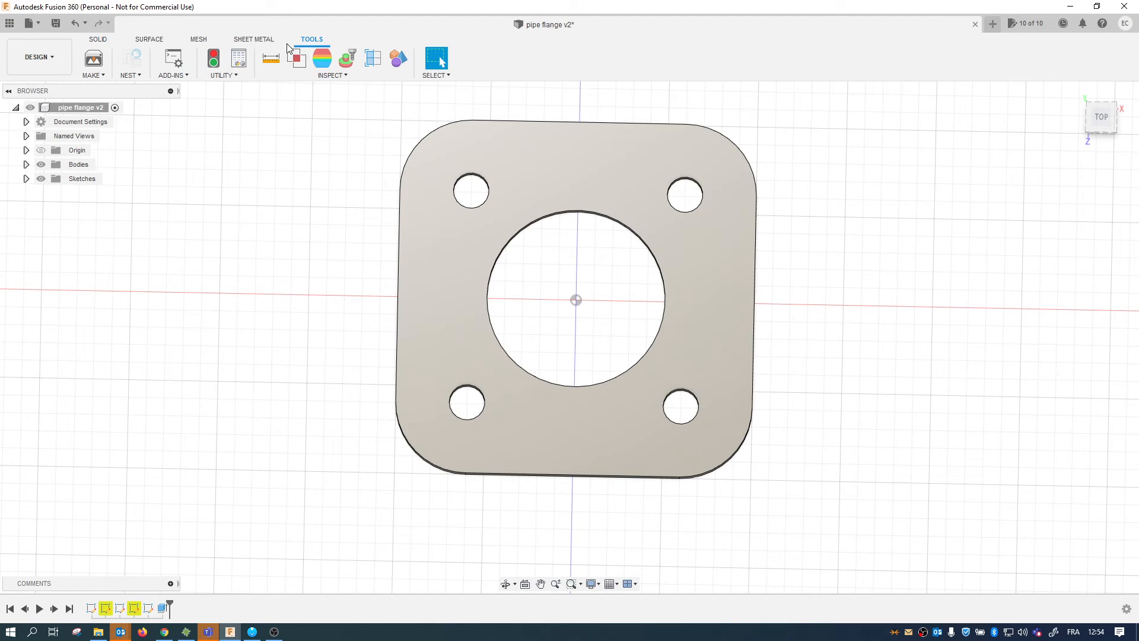
pyautogui.click(186, 78)
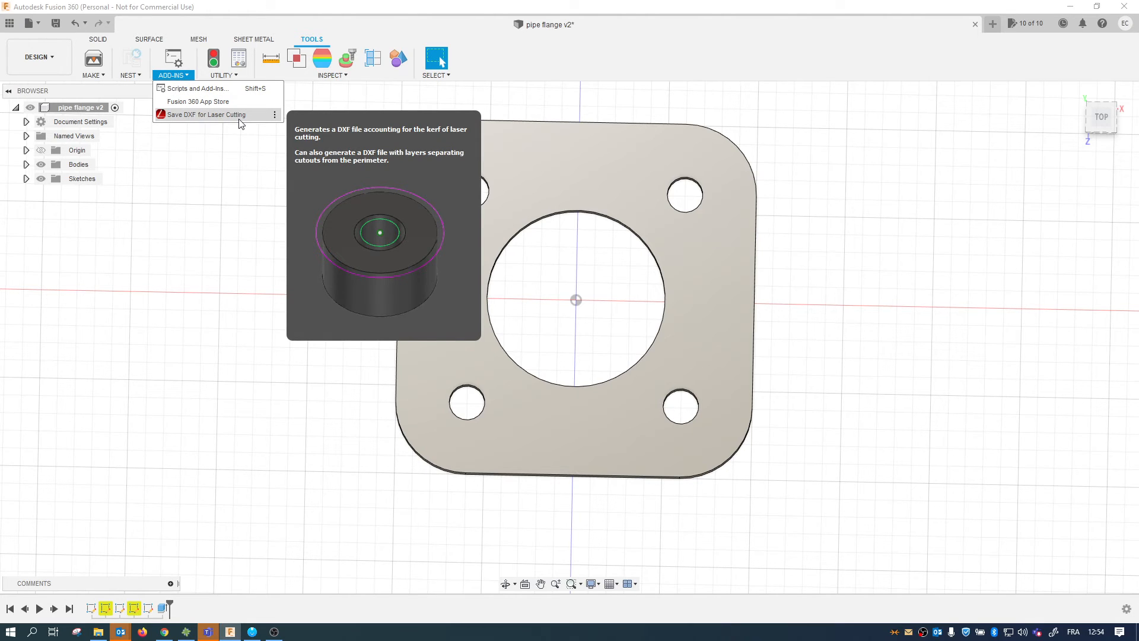
pyautogui.click(201, 103)
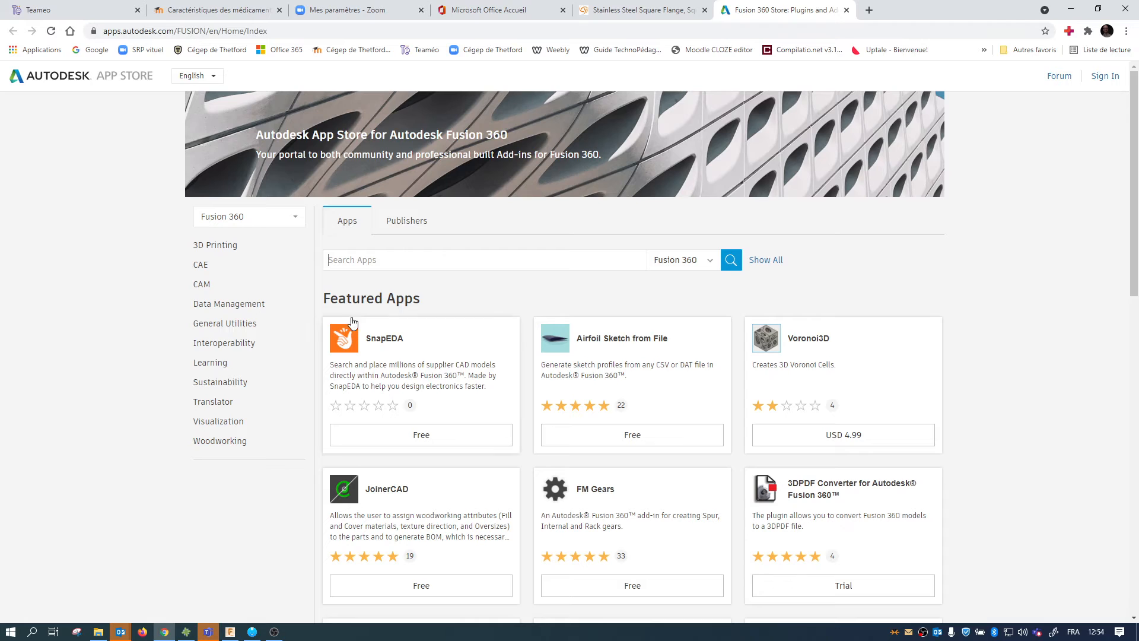
pyautogui.write('dx')
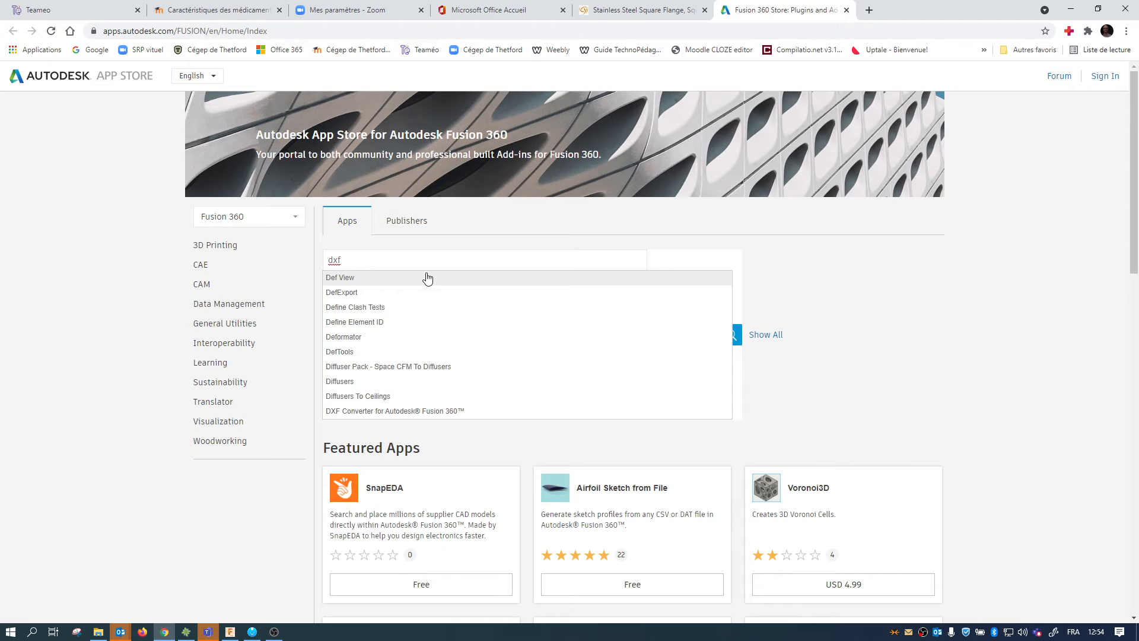
pyautogui.write('f')
pyautogui.press('Return')
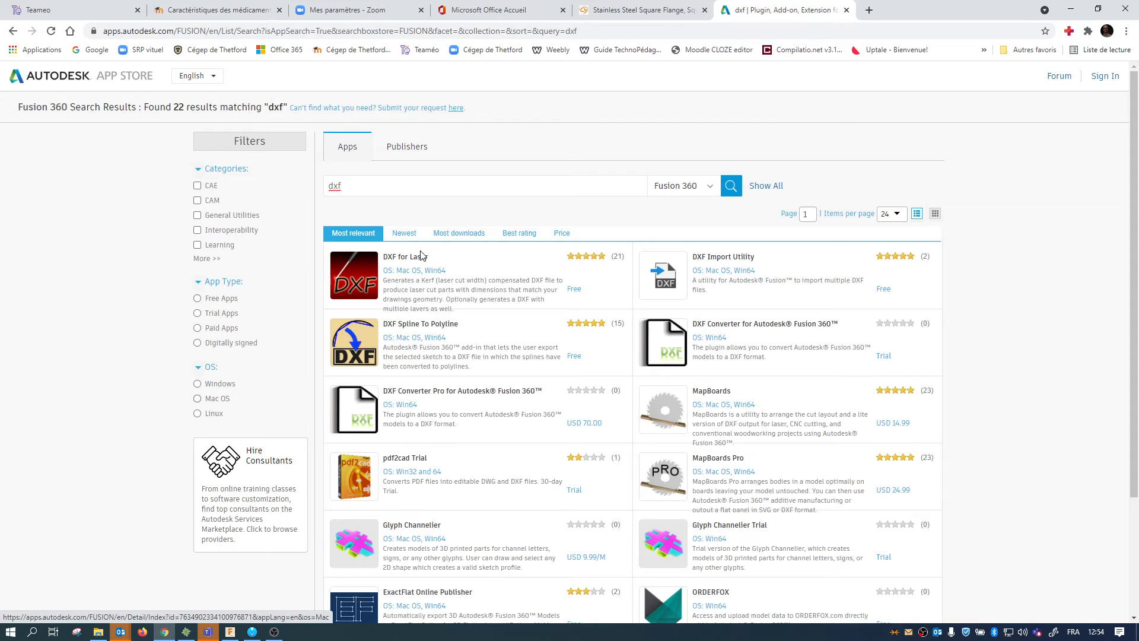
pyautogui.click(419, 261)
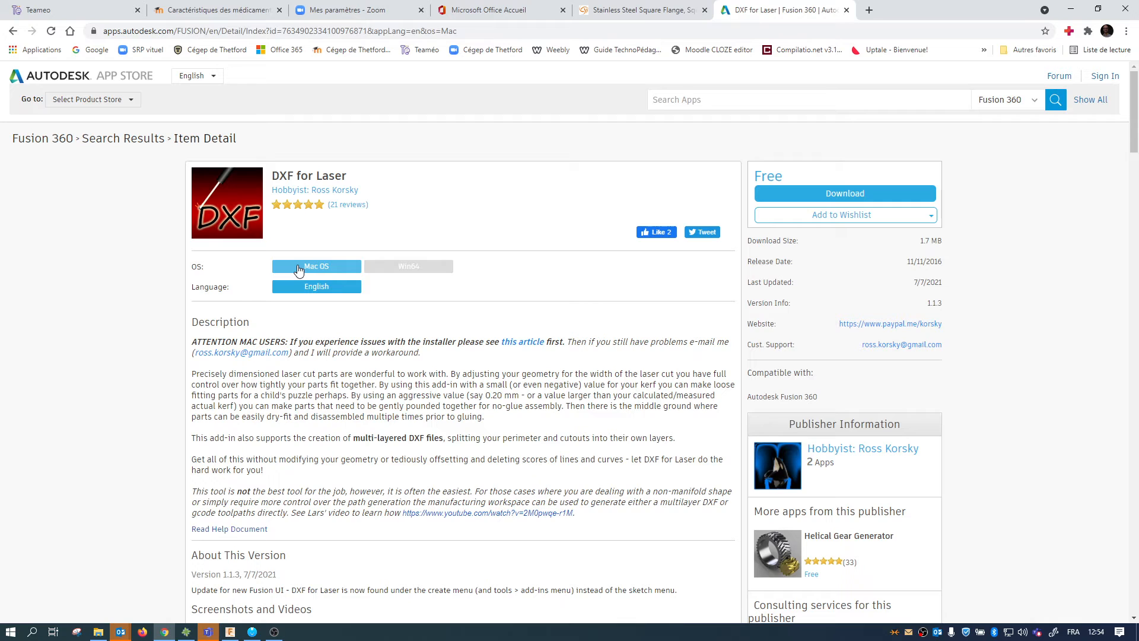
# - Download the Win64 installer of DXF for Laser after signing in to the Autodesk account, and return to Fusion 360
pyautogui.click(417, 271)
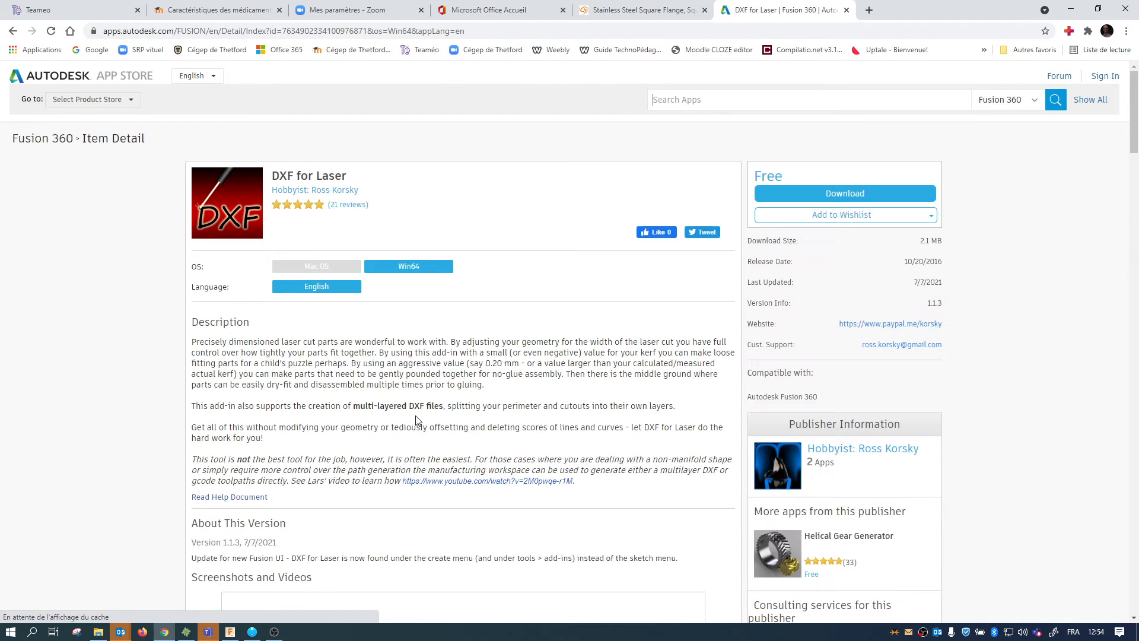
pyautogui.click(859, 197)
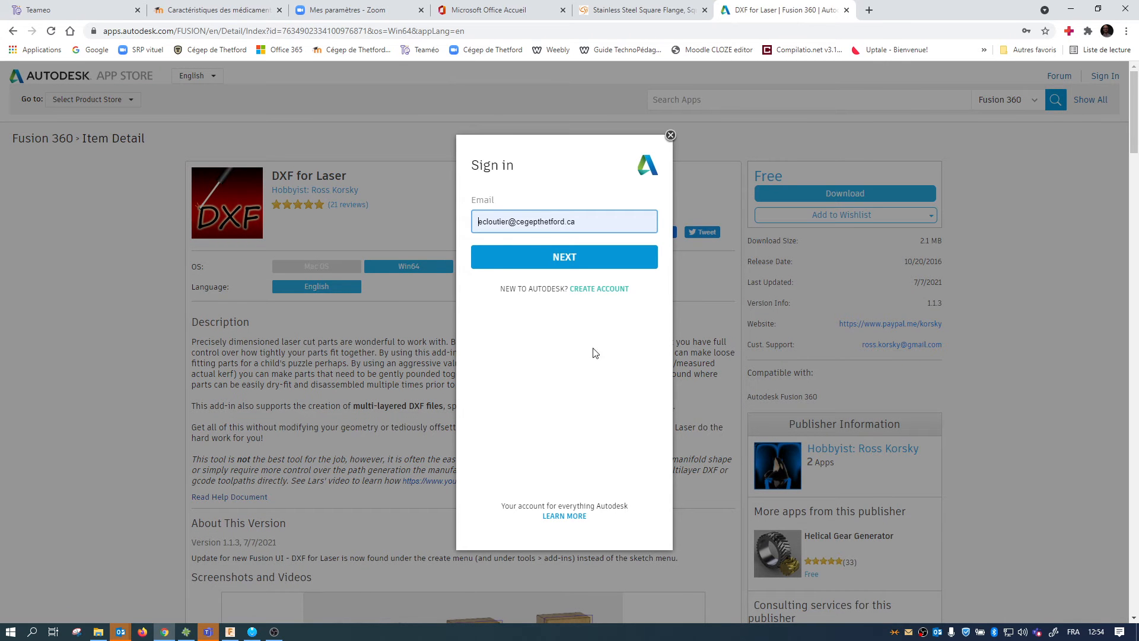
pyautogui.click(550, 257)
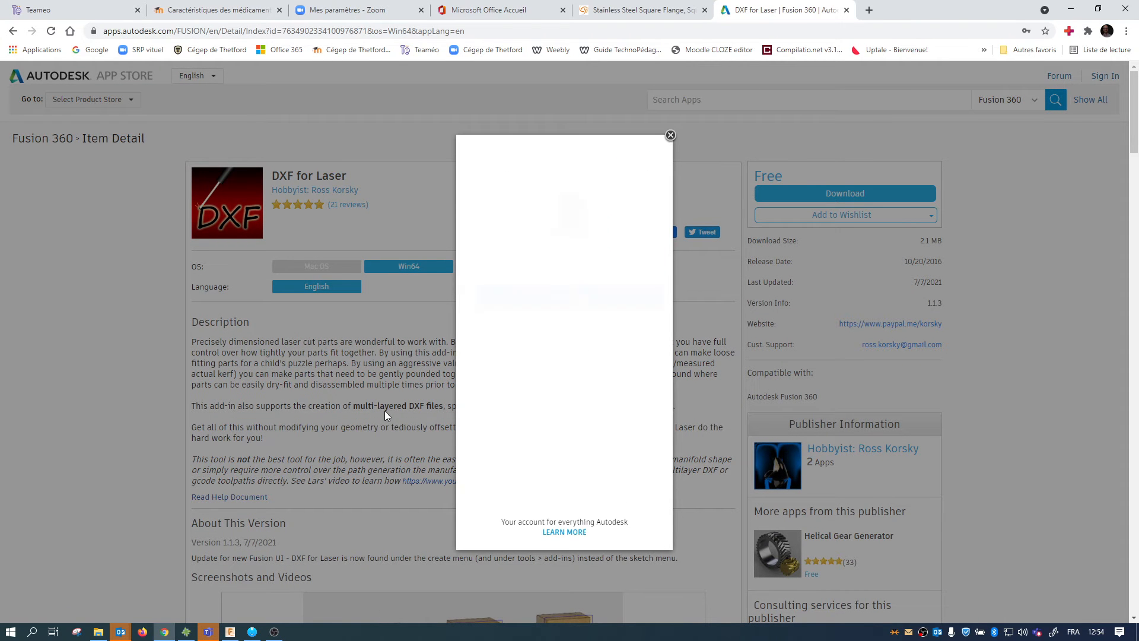
pyautogui.click(564, 307)
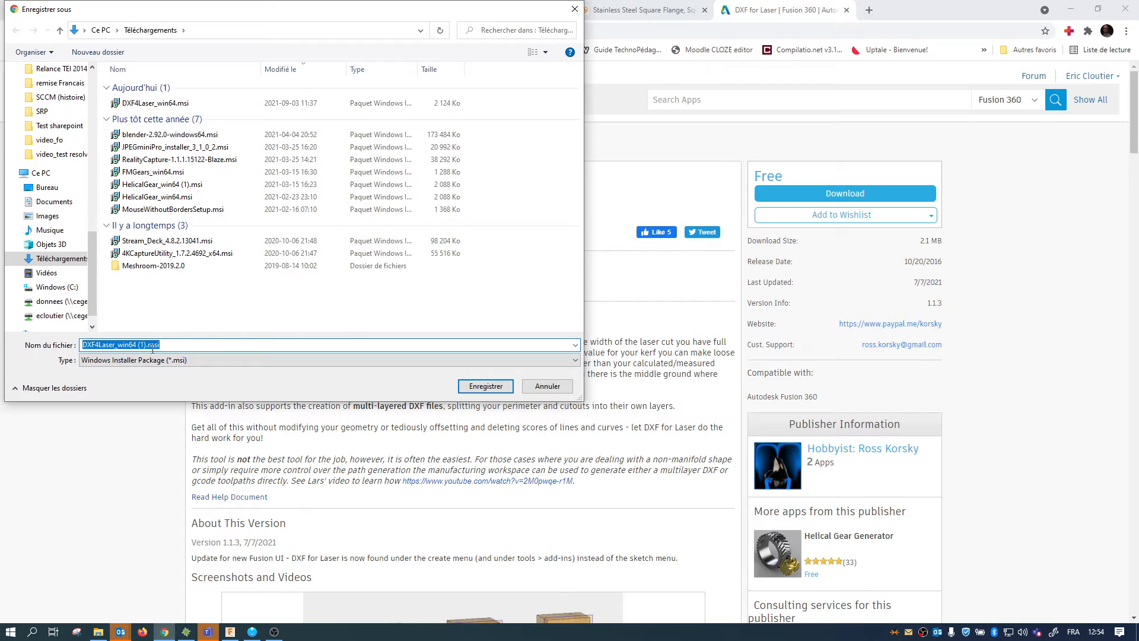
pyautogui.click(485, 386)
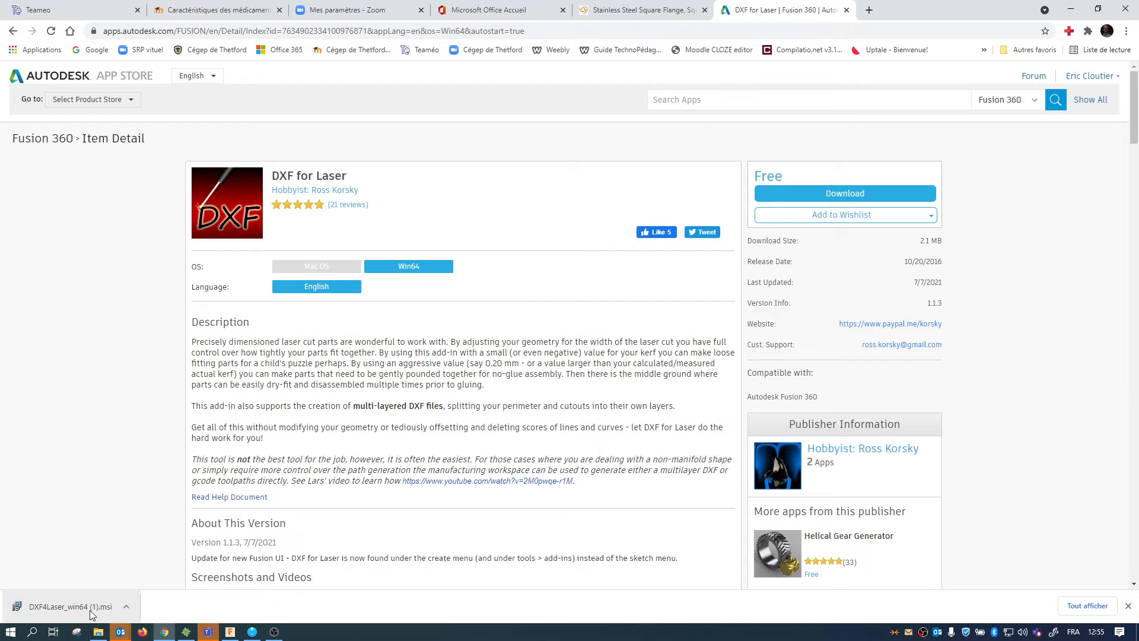
pyautogui.click(1073, 11)
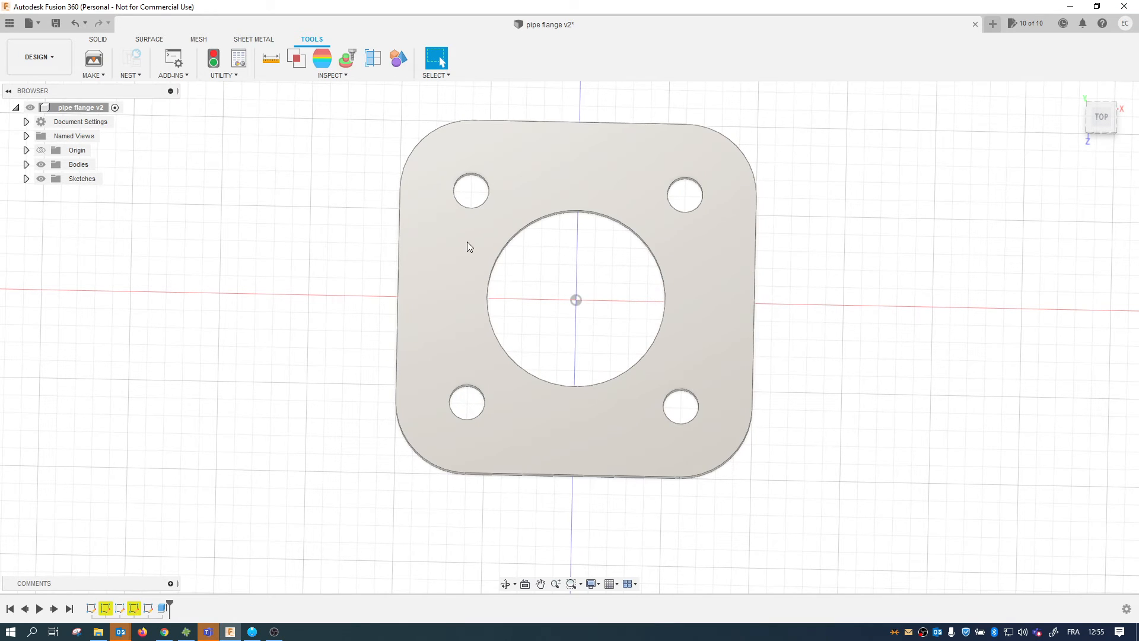
# - Start Save DXF for Laser Cutting and select the flange's top face with a 0.25 mm laser kerf
pyautogui.click(174, 75)
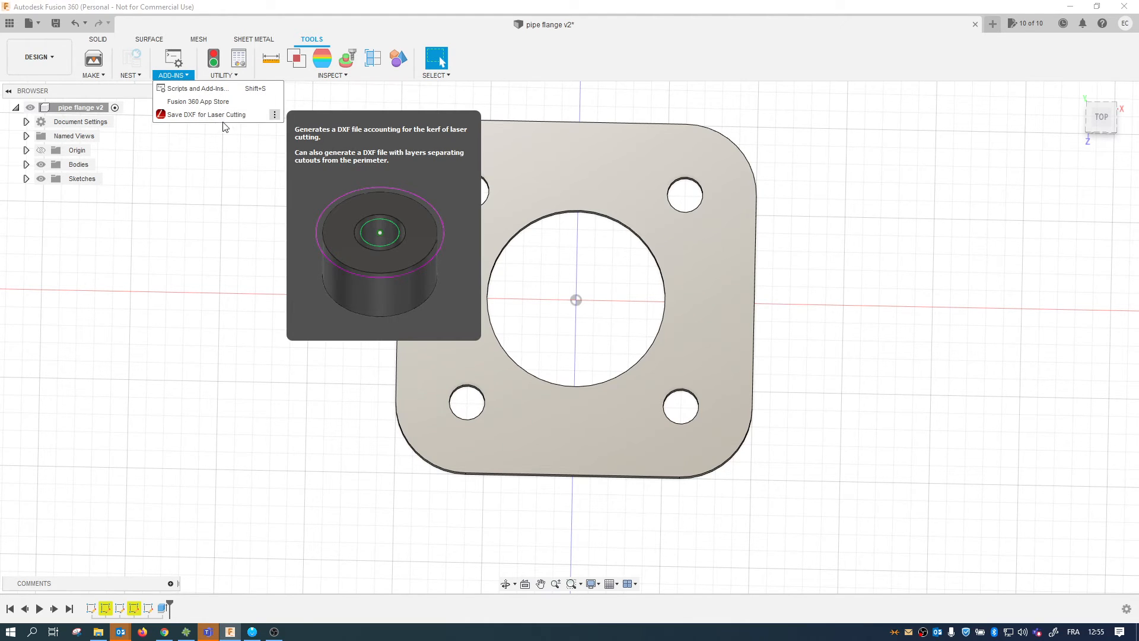
pyautogui.click(239, 190)
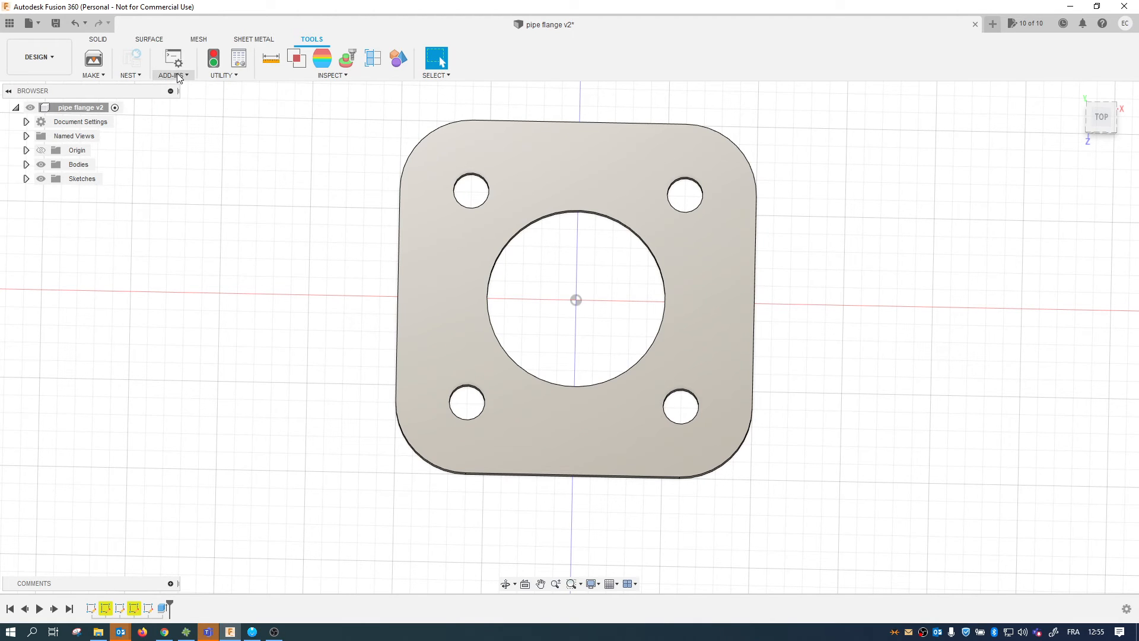
pyautogui.click(105, 41)
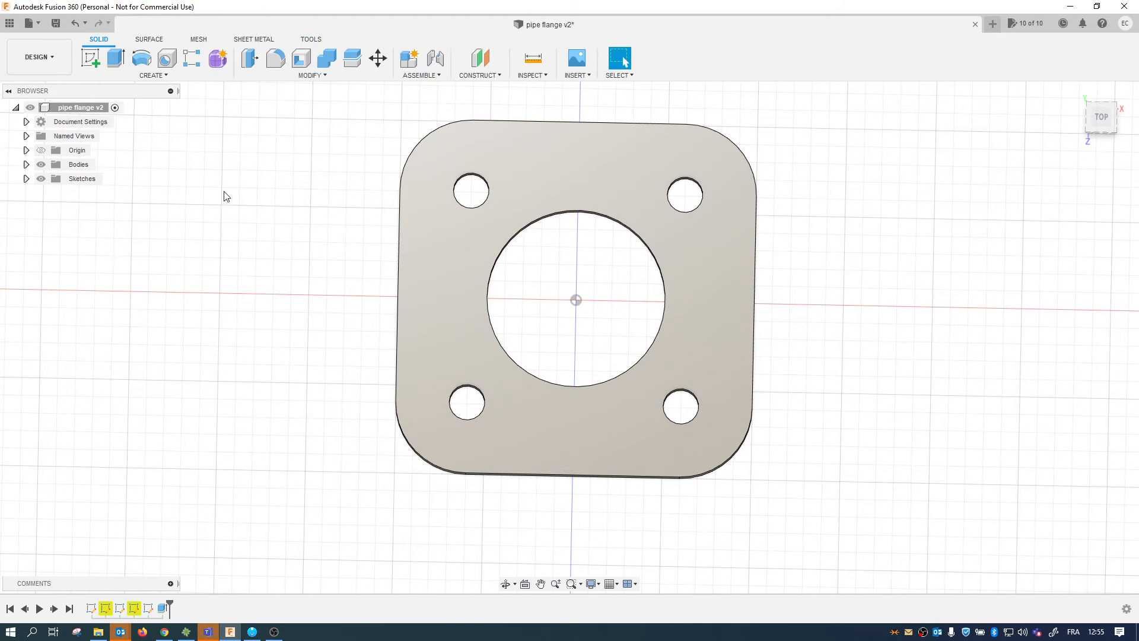
pyautogui.click(160, 75)
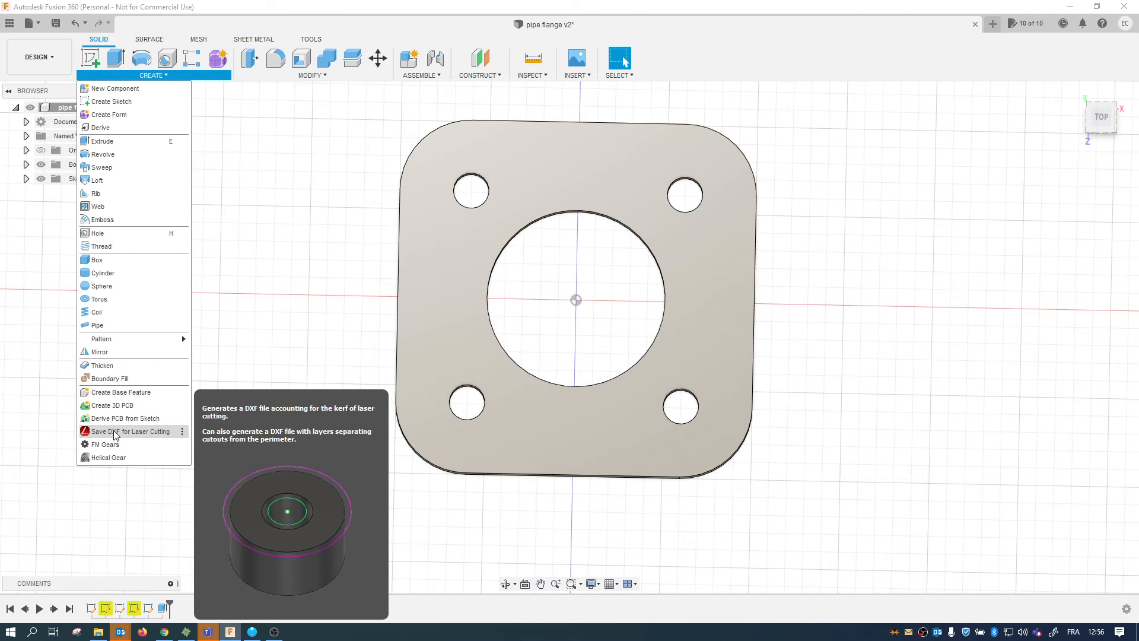
pyautogui.click(116, 435)
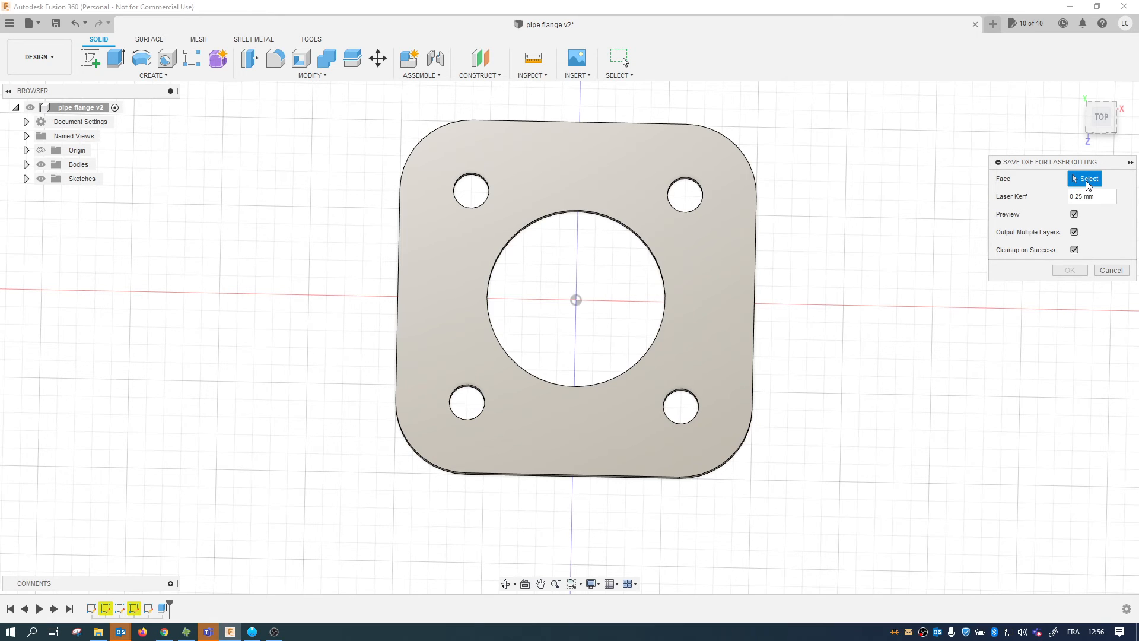
pyautogui.click(705, 253)
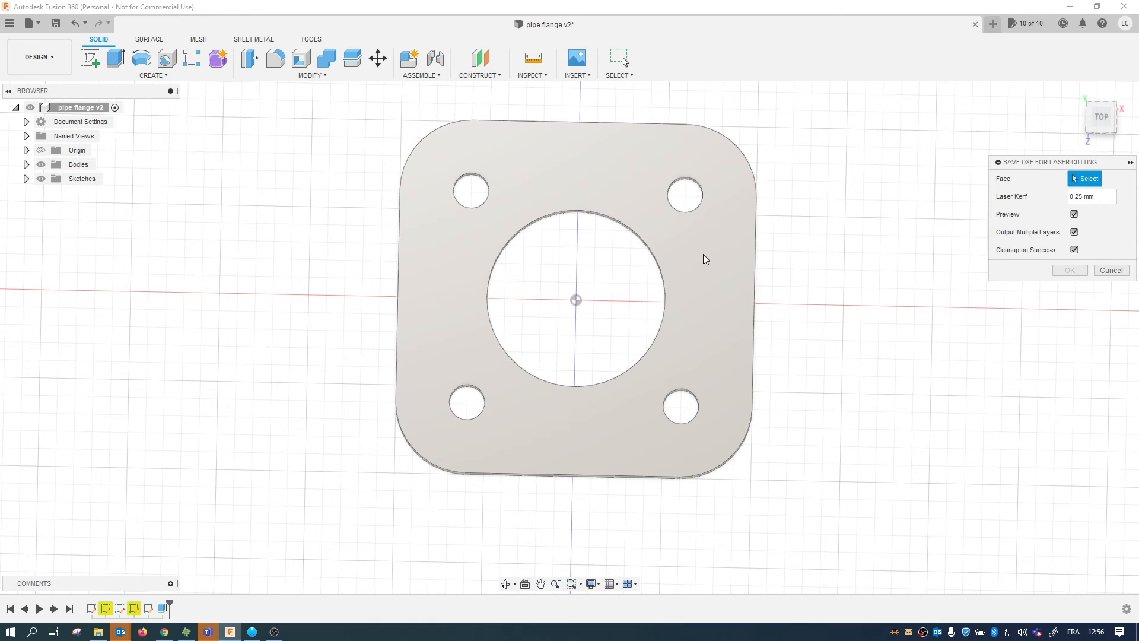
pyautogui.click(703, 268)
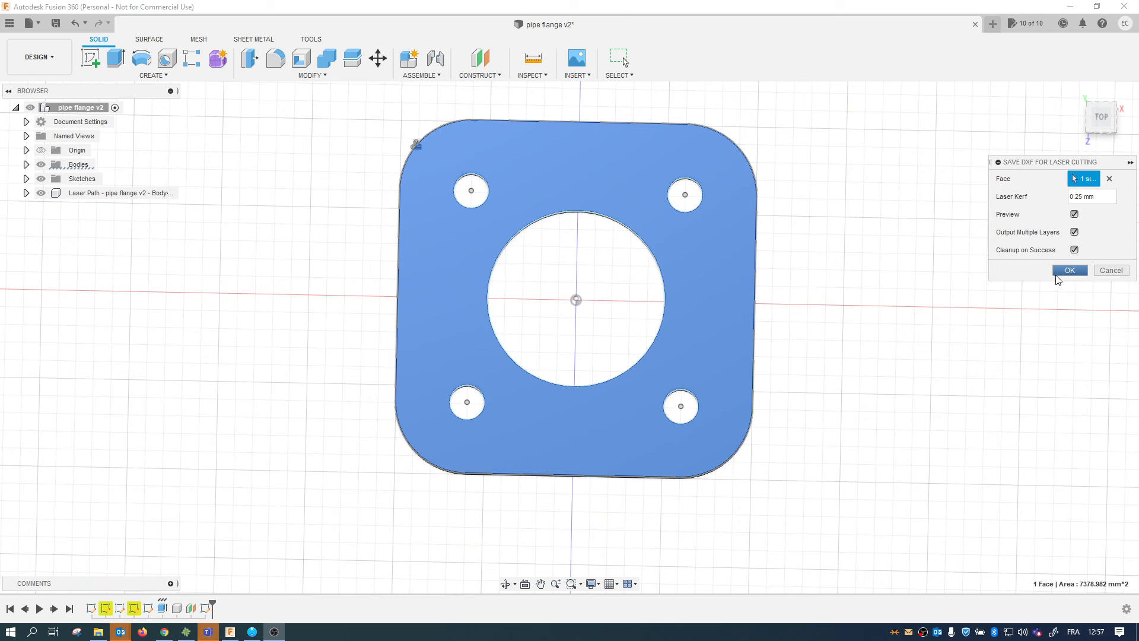
# - Generate the laser path and save it as tuto1.dxf in the Librecad folder
pyautogui.click(1070, 270)
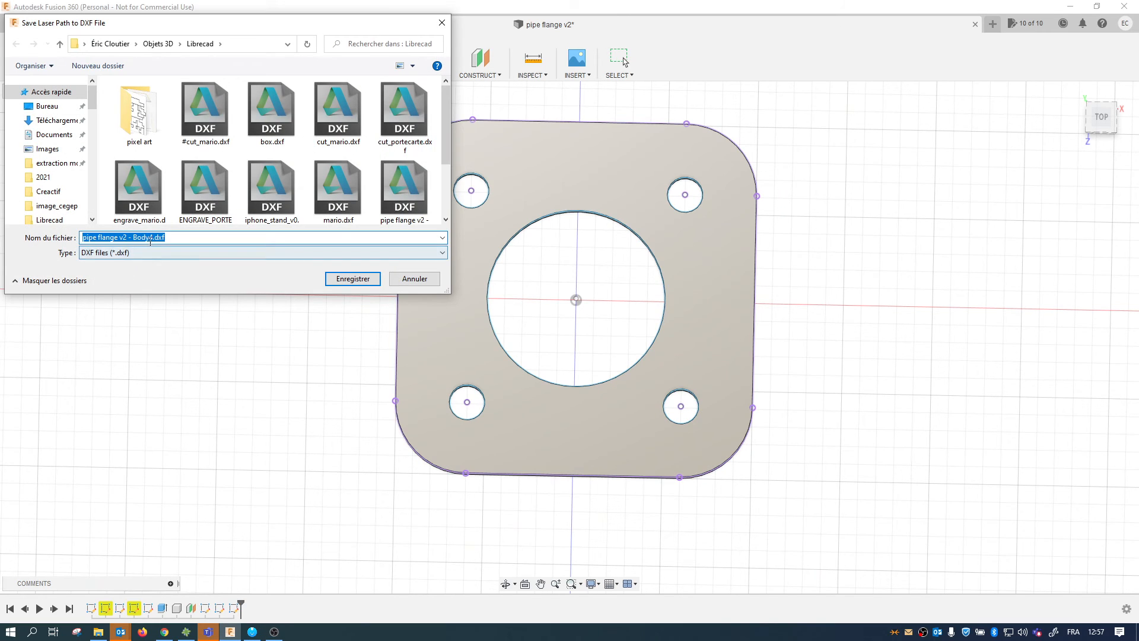
pyautogui.scroll(-3, 171, 223)
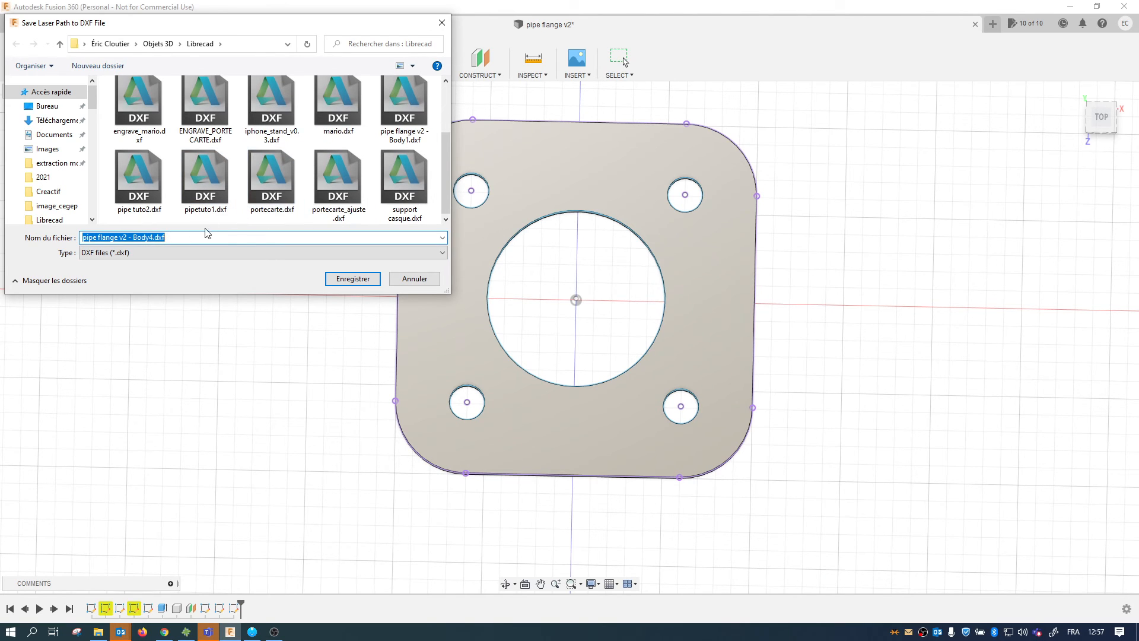
pyautogui.moveTo(153, 238); pyautogui.dragTo(49, 244)
pyautogui.write('tuto')
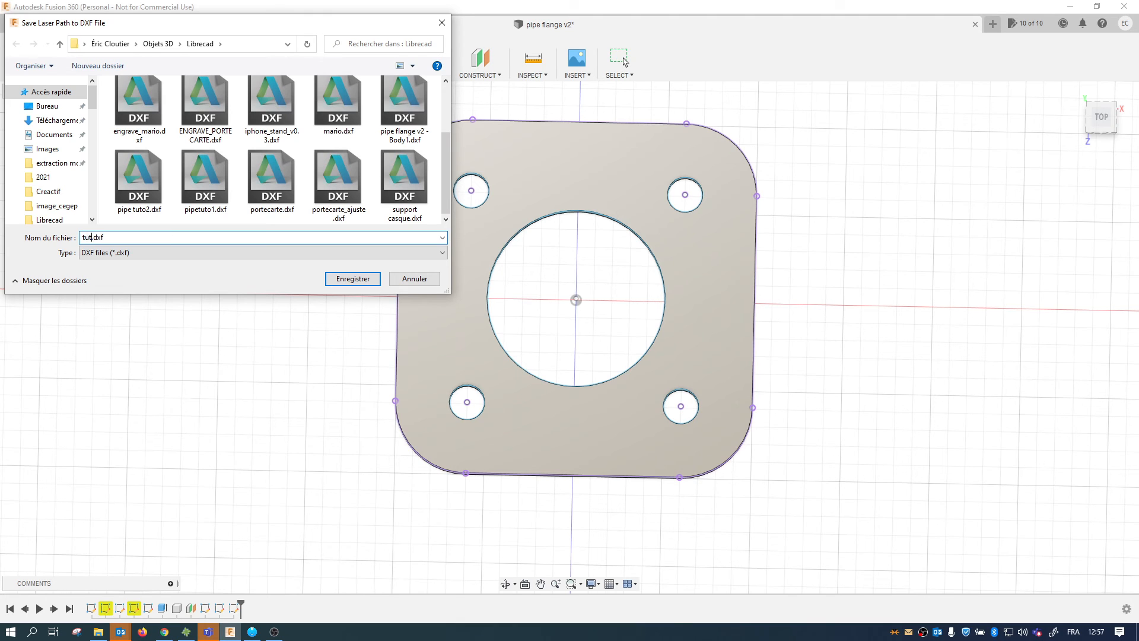
pyautogui.write('1')
pyautogui.click(329, 278)
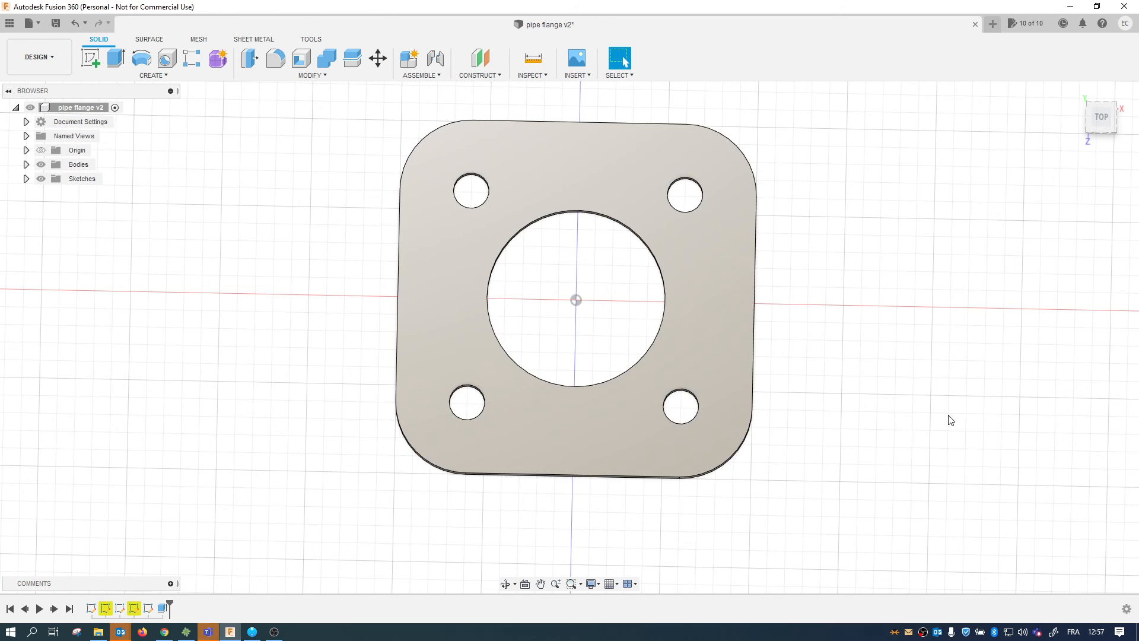
# - Minimize Fusion 360, dismiss the calendar reminder, switch to a maximized Laserbox window and delete all existing shapes from its work area
pyautogui.keyDown('shift'); pyautogui.moveTo(892, 419); pyautogui.dragTo(856, 390, button='middle'); pyautogui.keyUp('shift')
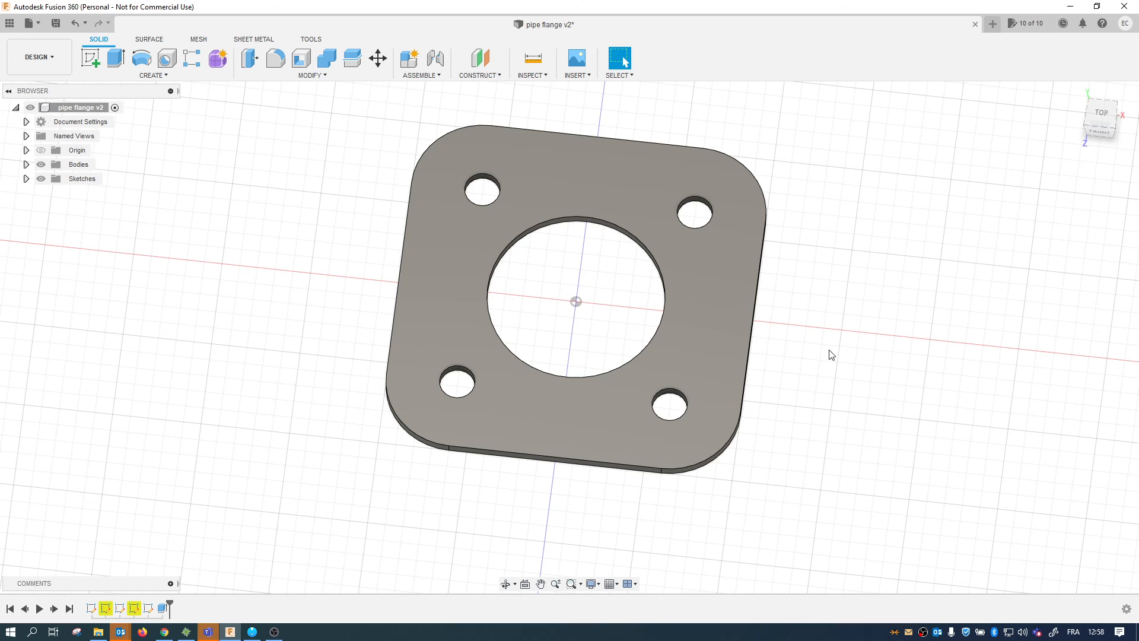
pyautogui.click(1075, 8)
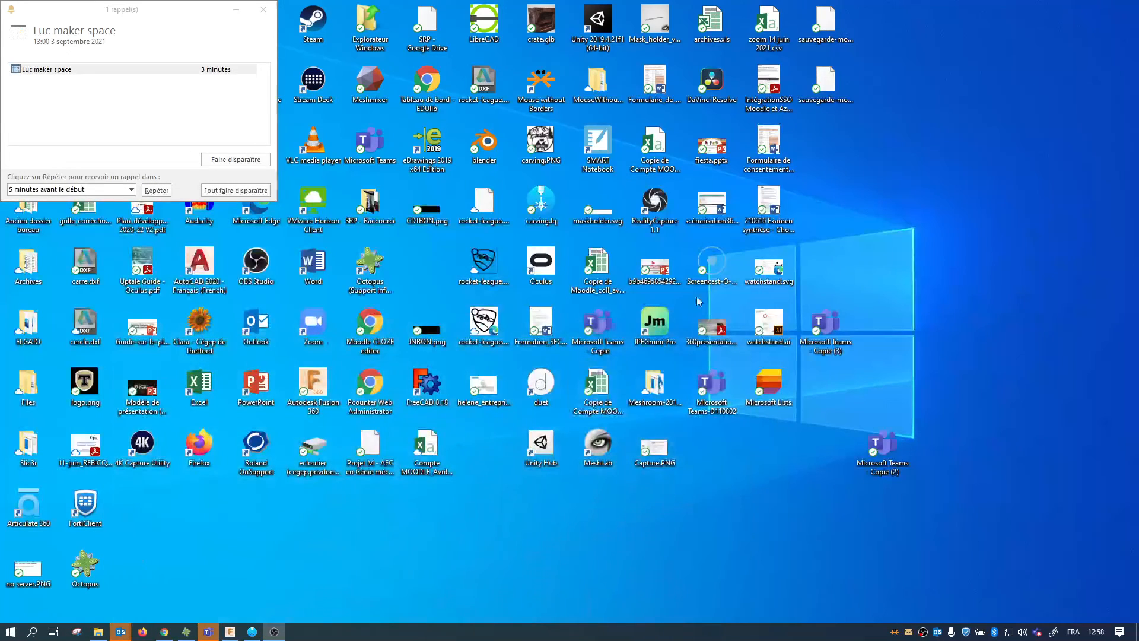
pyautogui.click(226, 161)
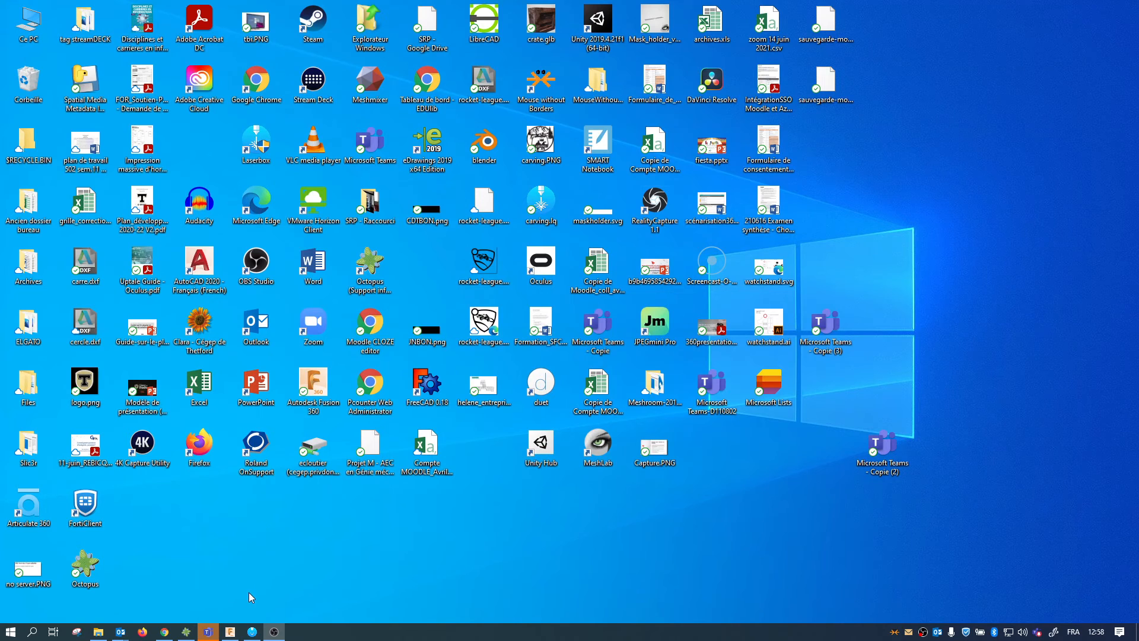
pyautogui.click(252, 632)
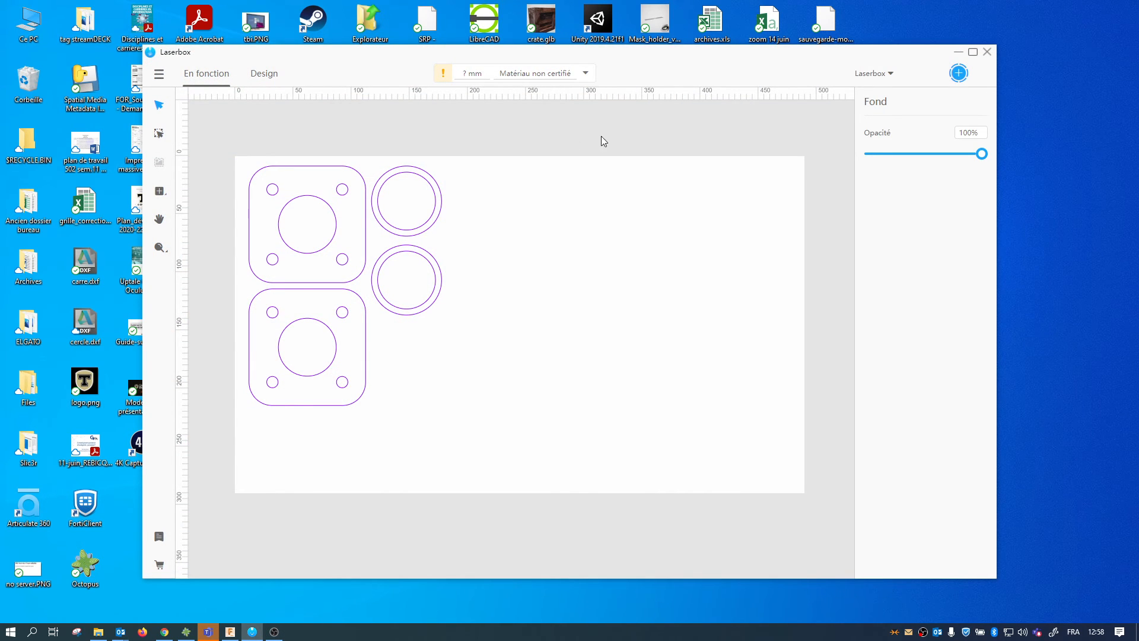
pyautogui.click(974, 51)
pyautogui.moveTo(468, 470); pyautogui.dragTo(158, 113)
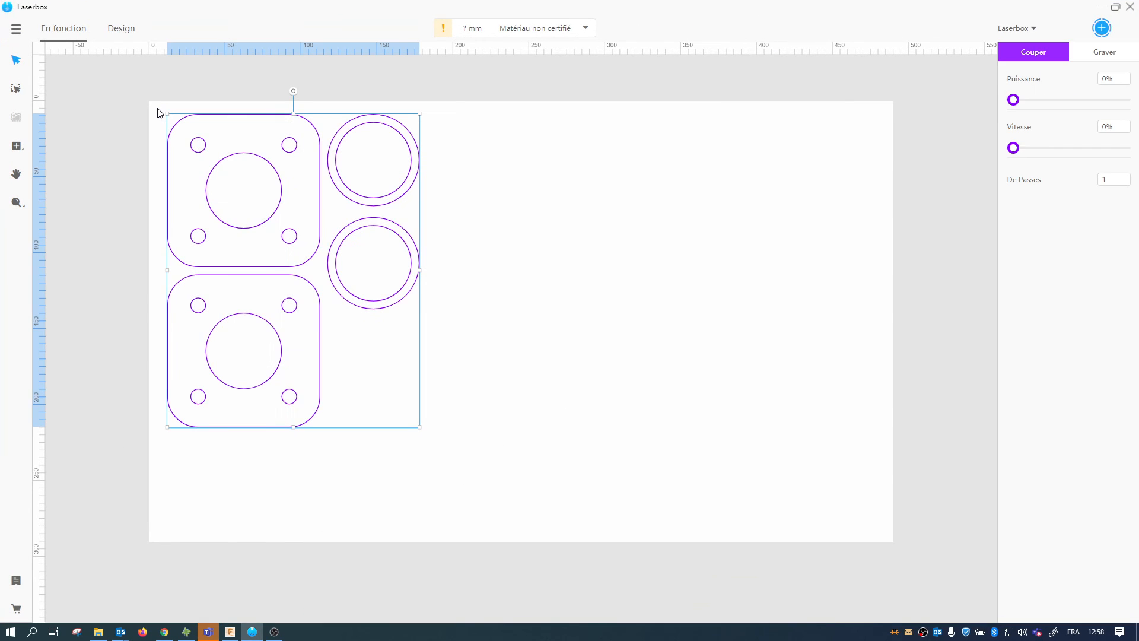
pyautogui.press('Delete')
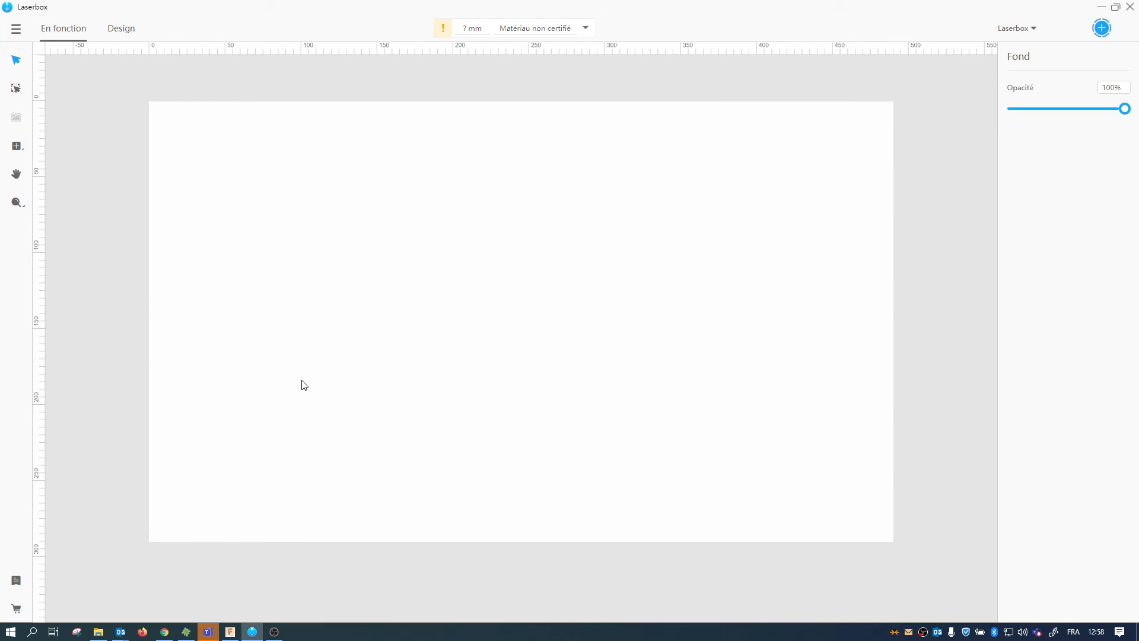
# - Import pipetuto1.dxf from the Librecad folder using metric units (1 unit = 1 mm)
pyautogui.click(16, 31)
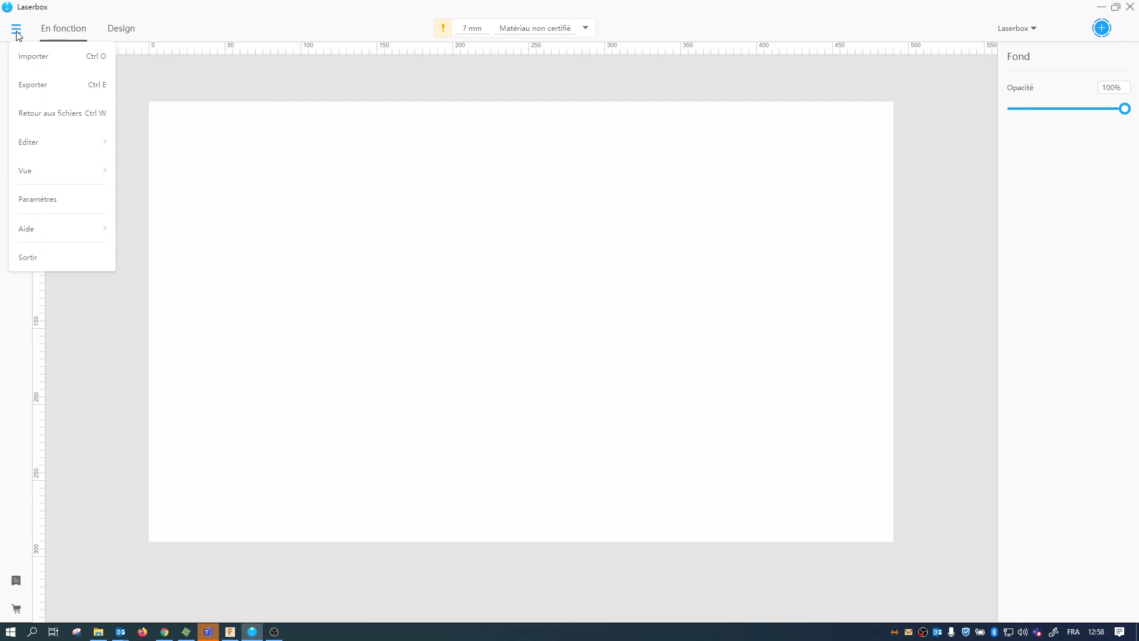
pyautogui.click(38, 56)
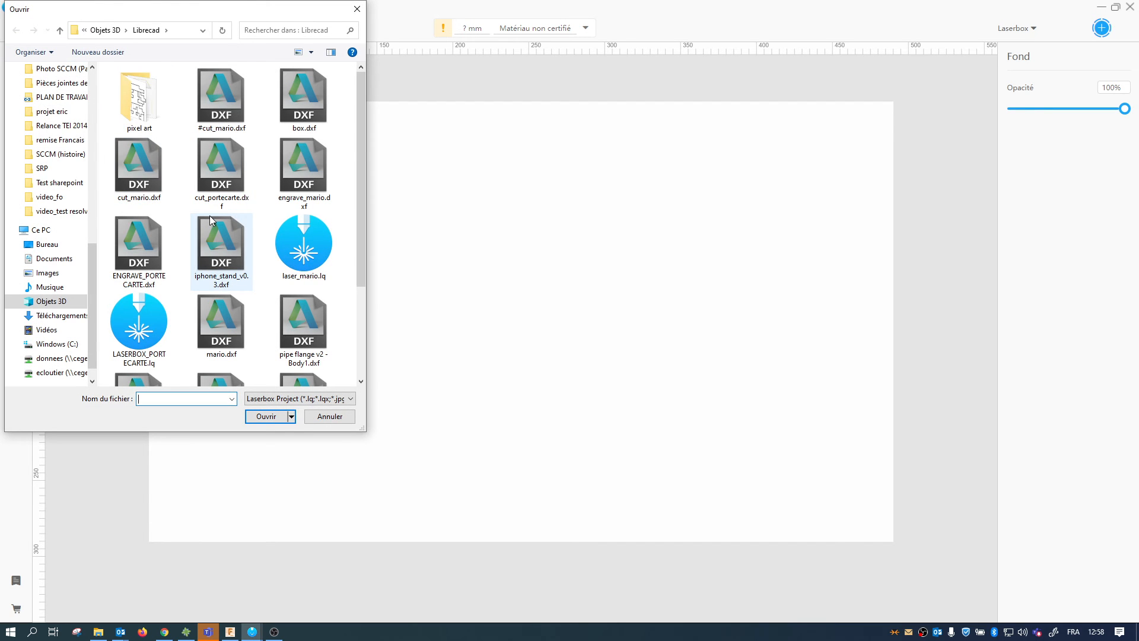
pyautogui.scroll(-2, 212, 221)
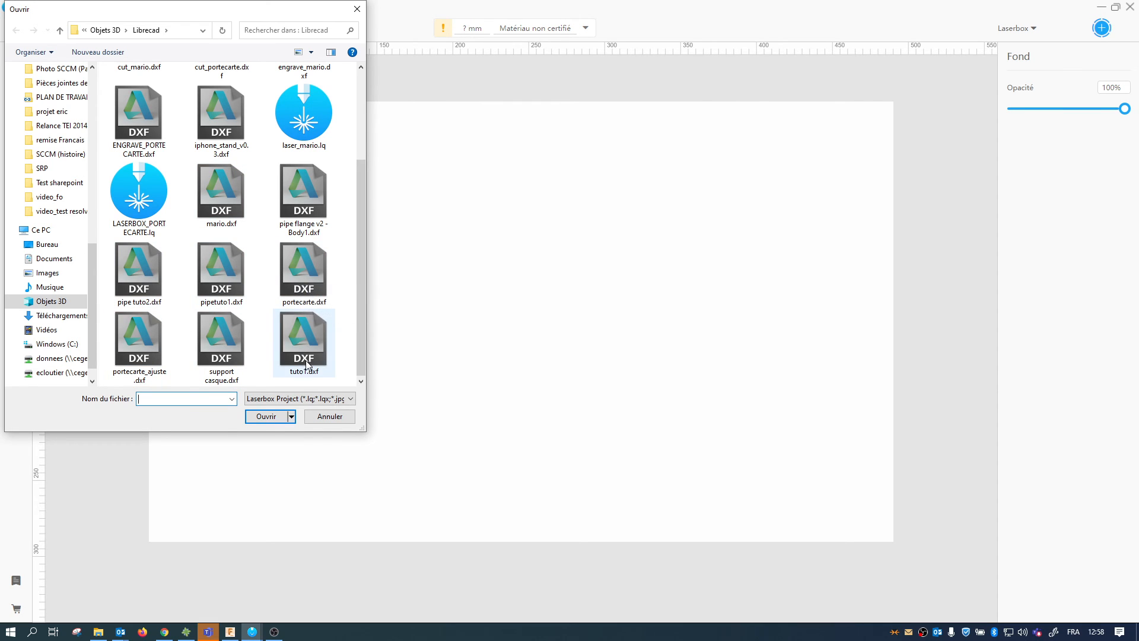
pyautogui.click(221, 273)
pyautogui.click(266, 416)
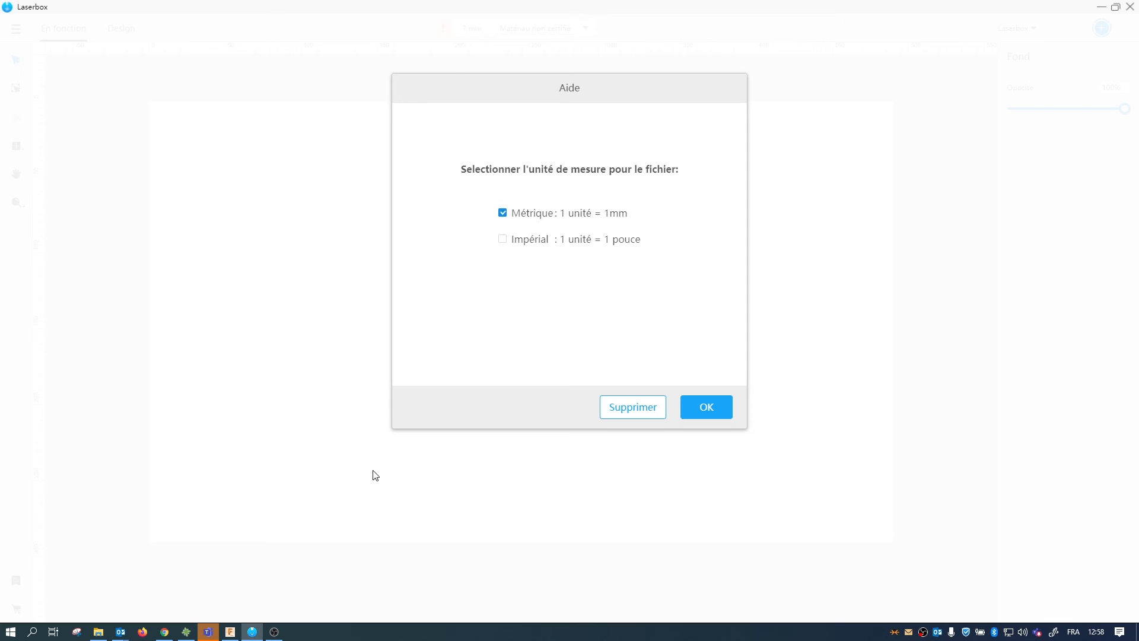
pyautogui.click(709, 411)
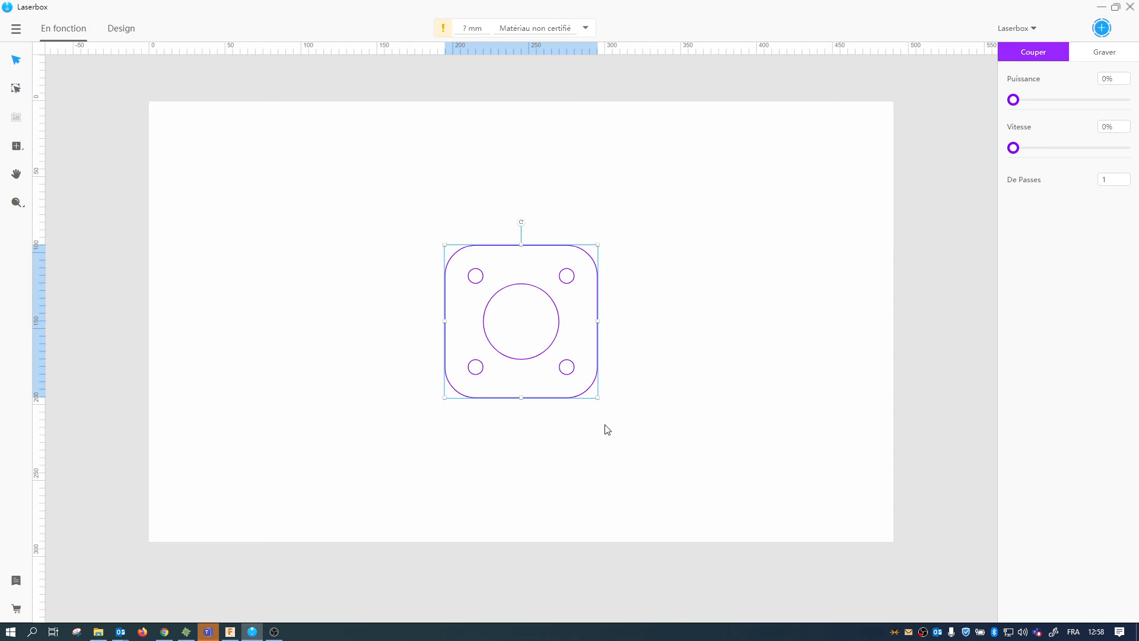
# - Move the flange near the work area's upper-left corner, about 40 mm across and 20 mm down, and check it in Design mode
pyautogui.moveTo(531, 380); pyautogui.dragTo(295, 258)
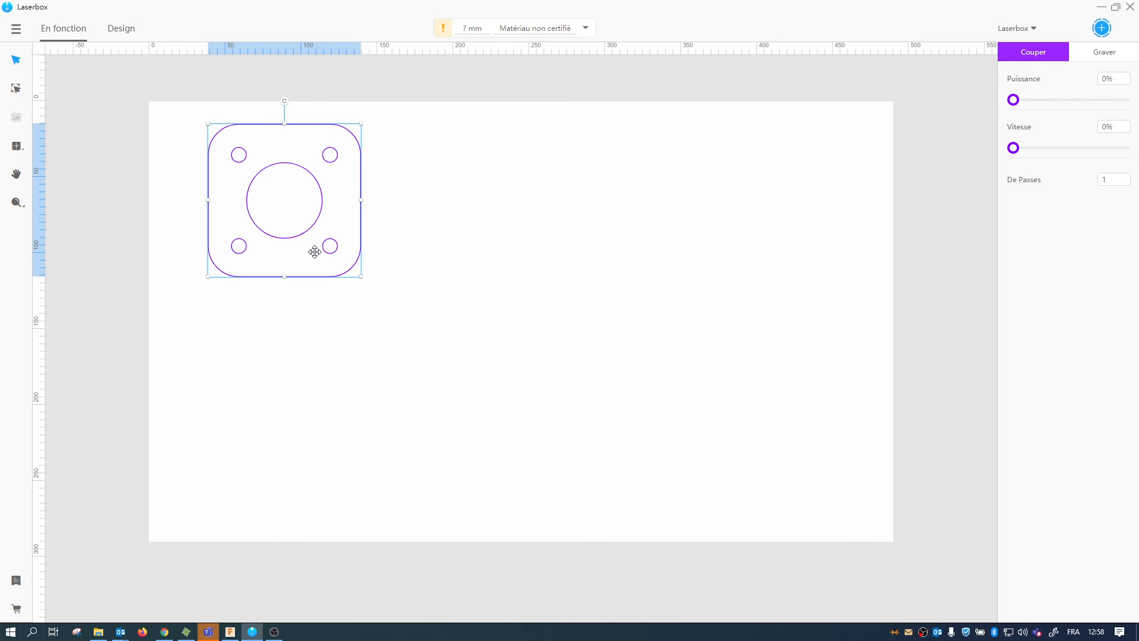
pyautogui.click(116, 31)
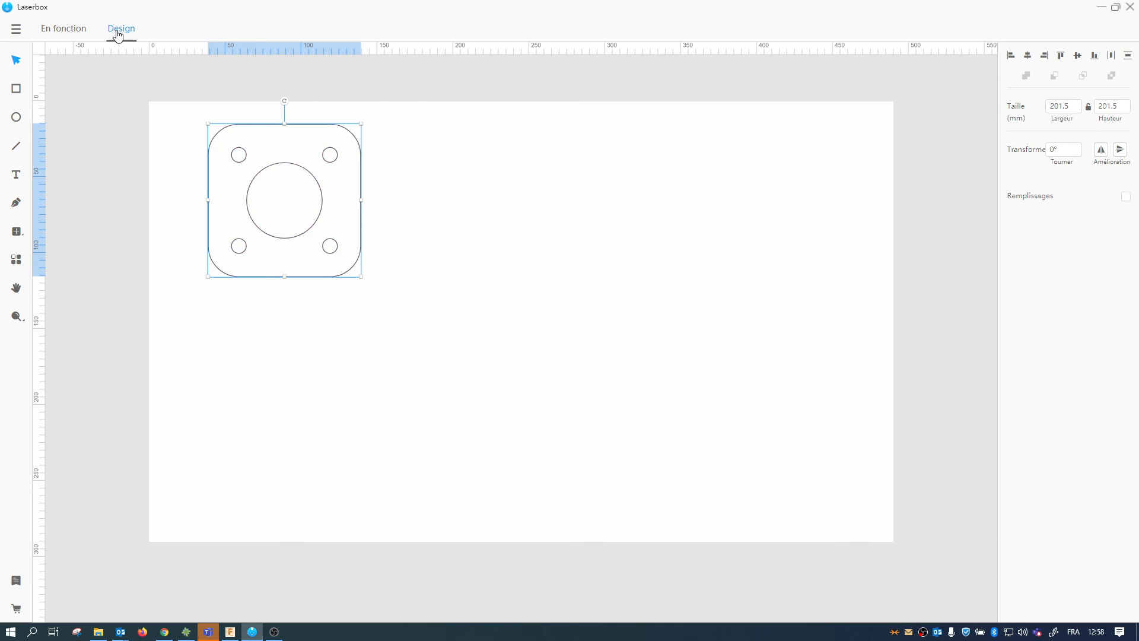
pyautogui.click(77, 32)
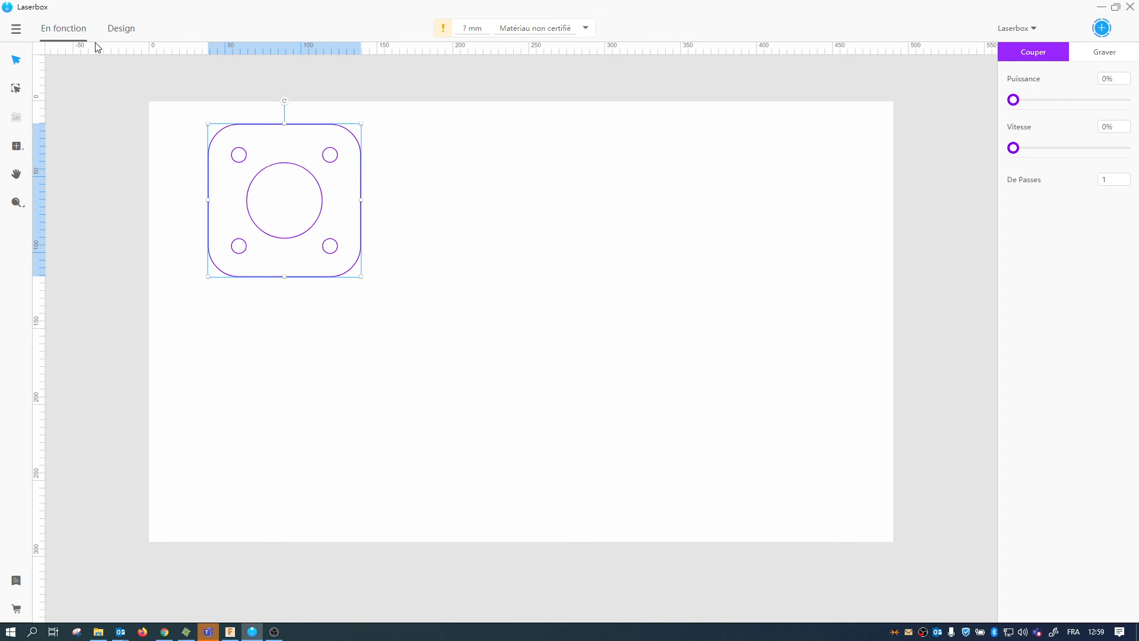
pyautogui.click(122, 30)
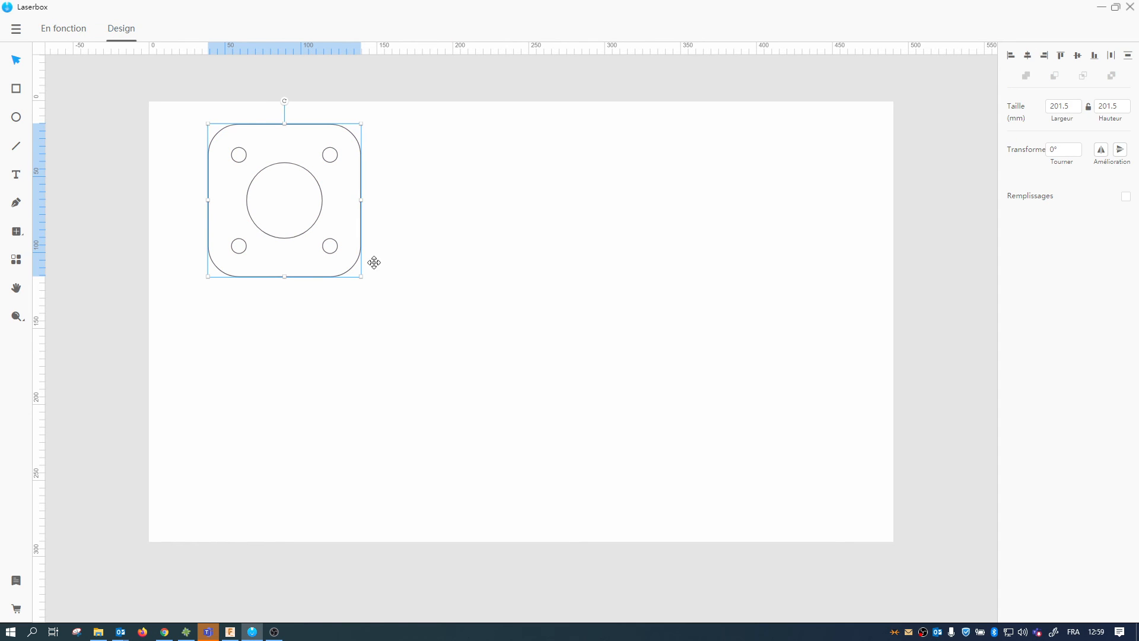
pyautogui.click(70, 30)
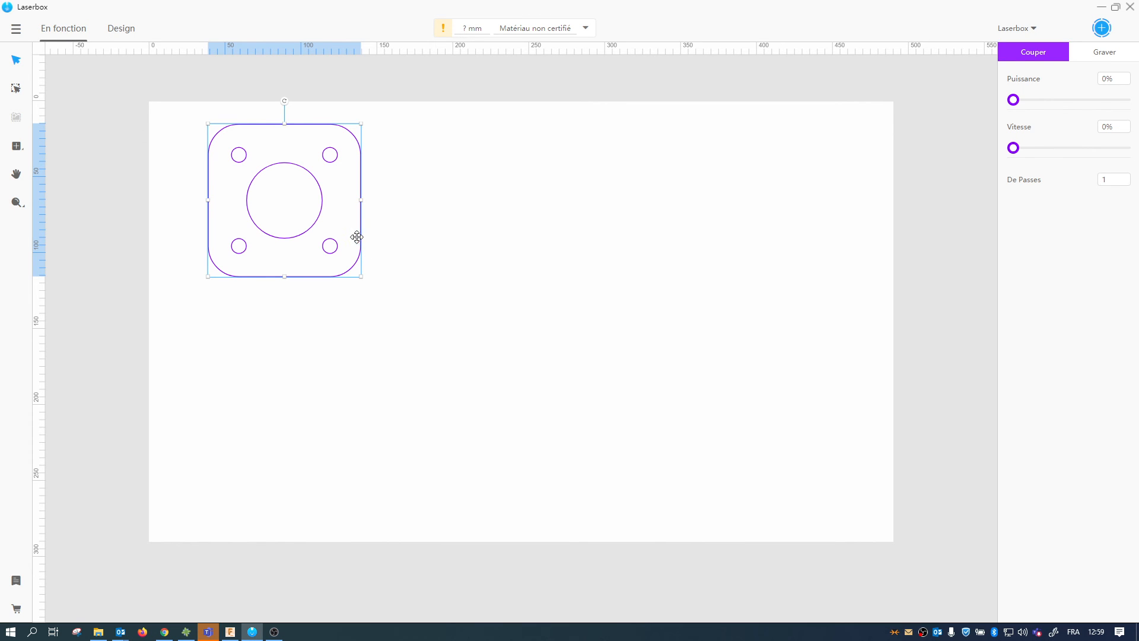
pyautogui.moveTo(359, 236)
pyautogui.mouseDown()
pyautogui.moveTo(430, 268)
pyautogui.moveTo(430, 231)
pyautogui.moveTo(371, 232)
pyautogui.moveTo(368, 243)
pyautogui.mouseUp()
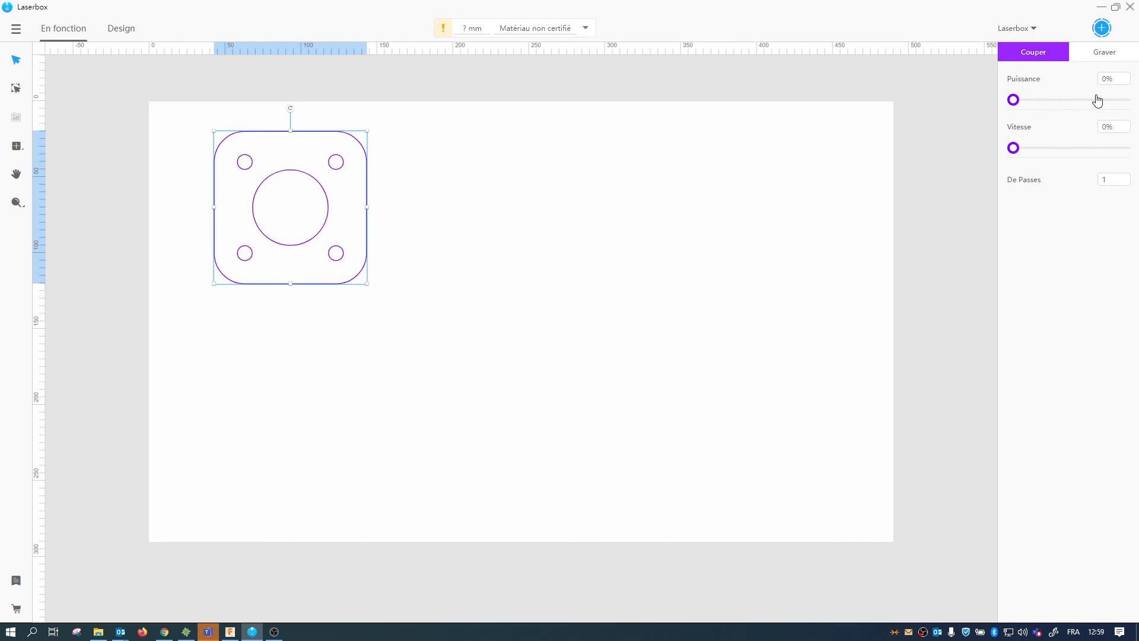
# - Check the list of available materials and open the material thickness for editing
pyautogui.click(585, 30)
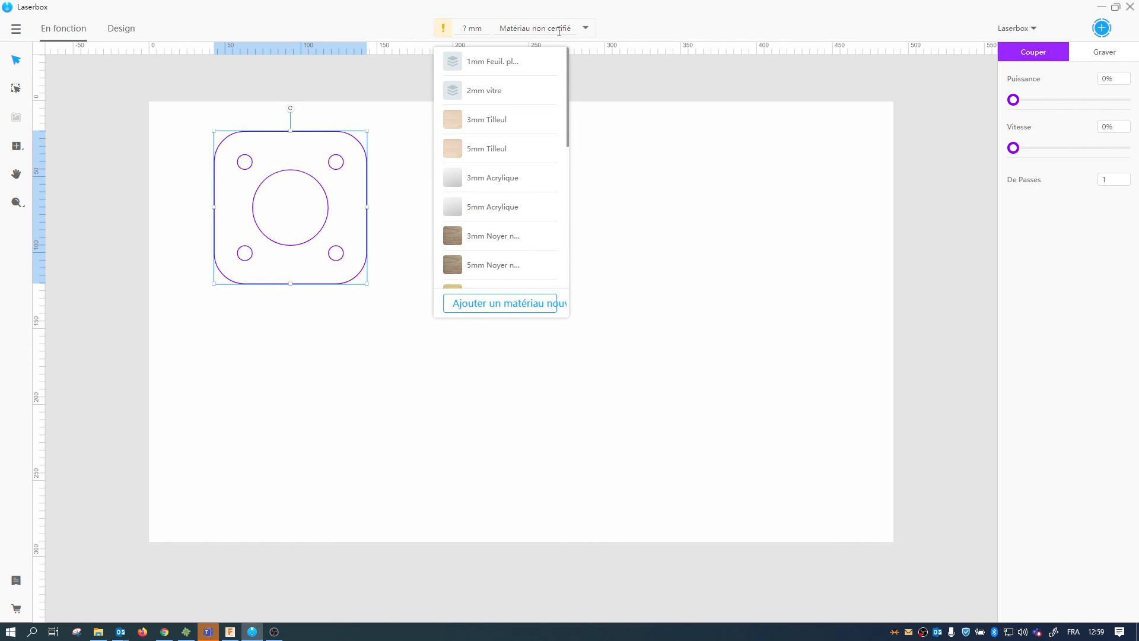
pyautogui.click(484, 29)
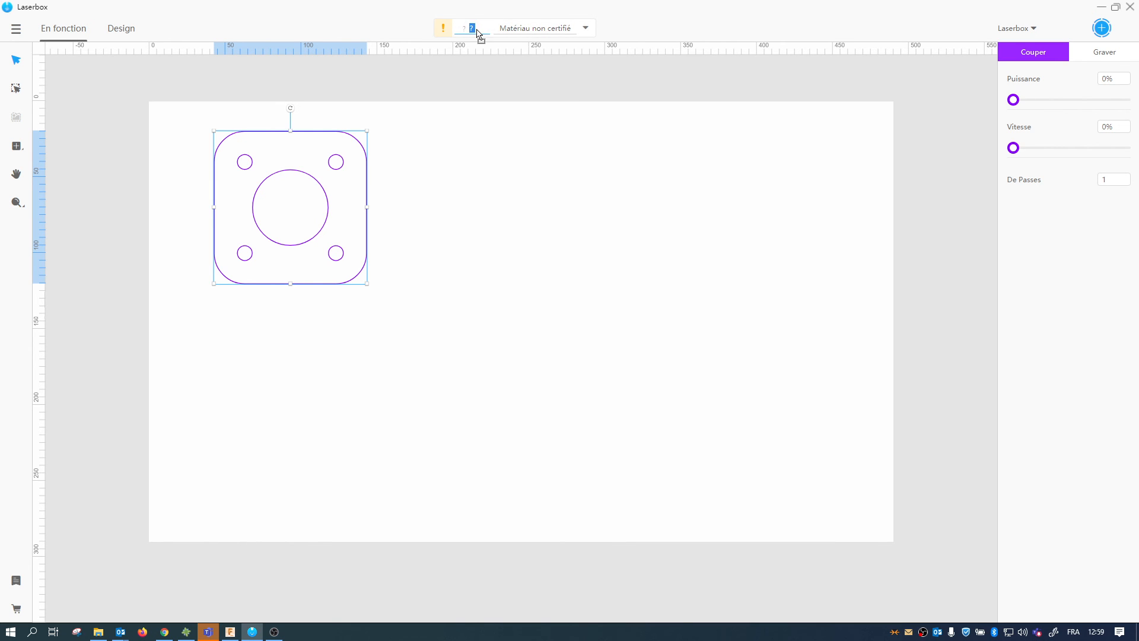